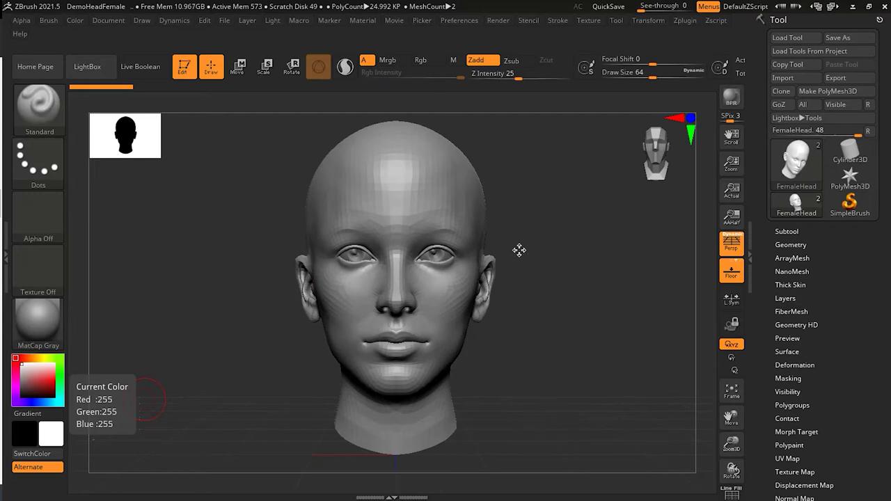
Isolate the band of the FemaleHead subtool from the brows to the mid-nose with the SelectRect brush in front view.
drag(519, 250, 533, 261)
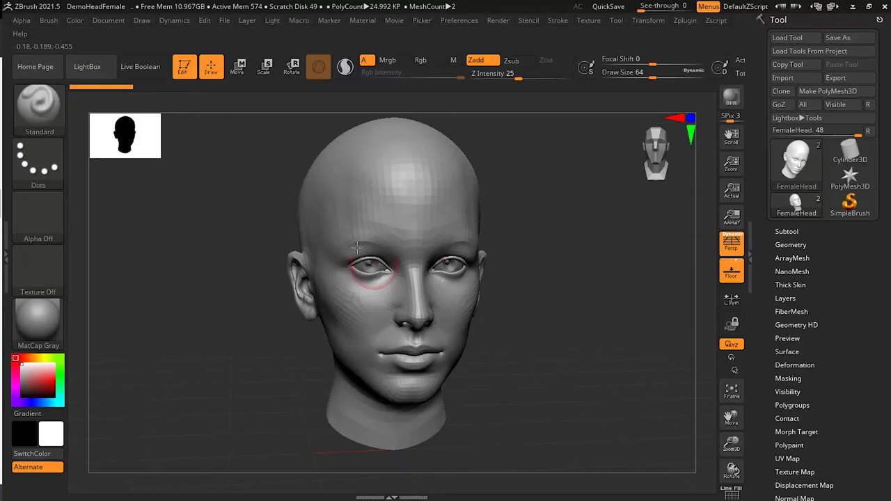
click(794, 232)
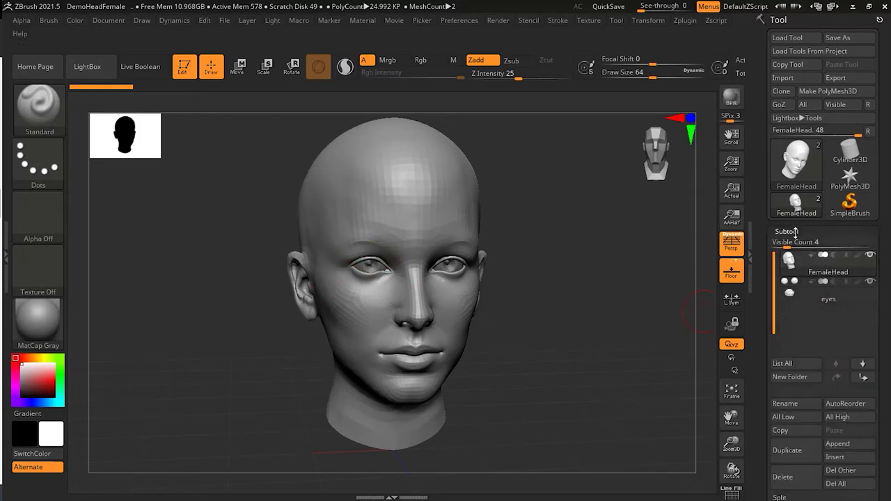
shift+drag(597, 293, 588, 279)
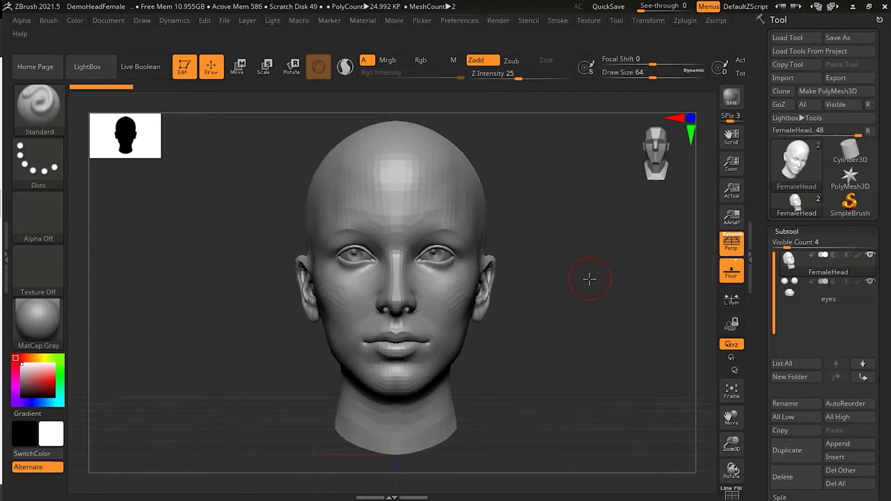
key(ctrl+shift)
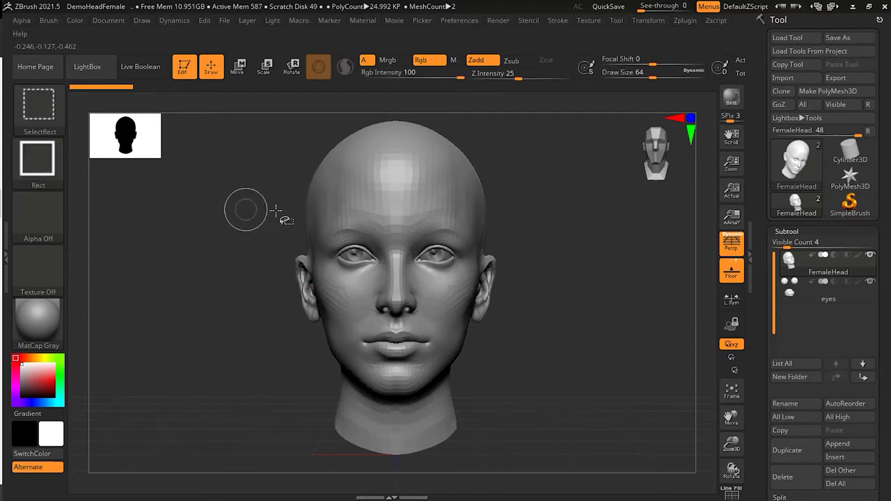
ctrl+shift+drag(273, 217, 396, 295)
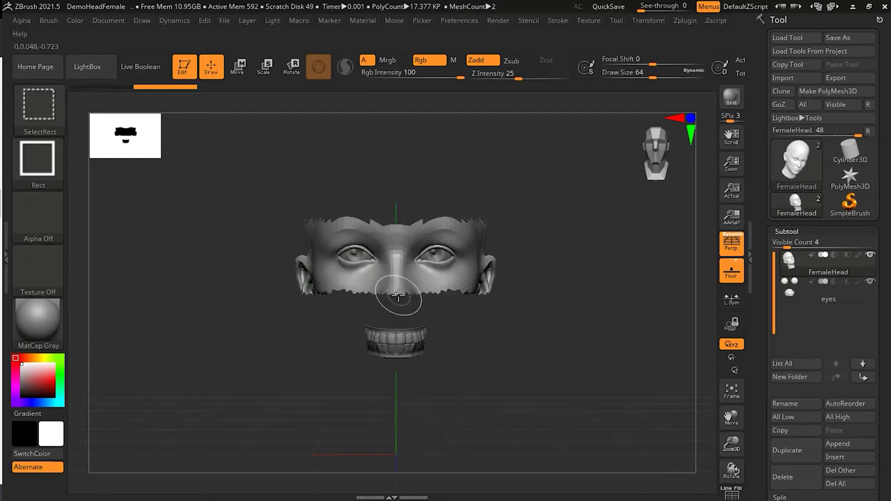
key(ctrl+shift)
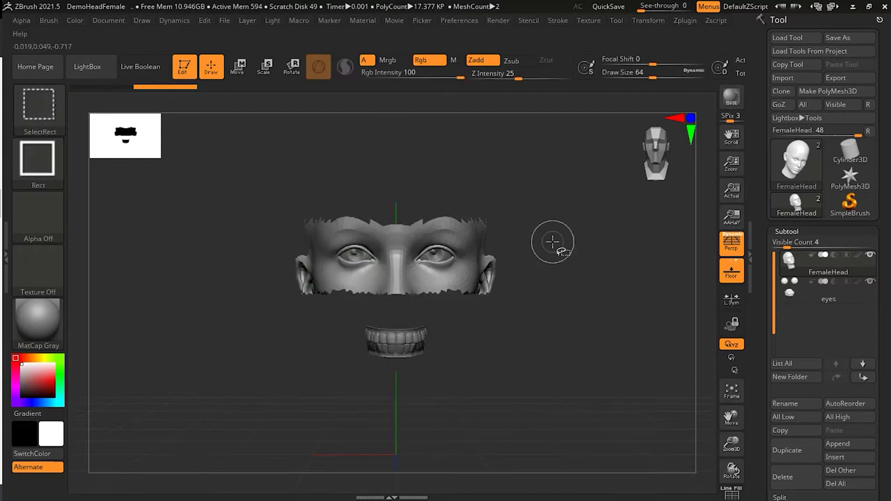
mouse_move(552, 176)
ctrl+alt+shift+mouse_down()
mouse_move(460, 318)
mouse_move(395, 310)
ctrl+alt+shift+mouse_up()
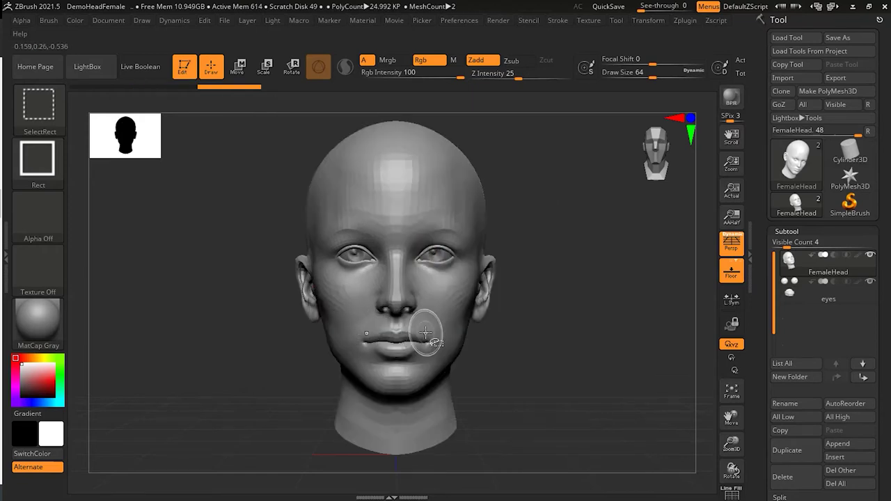
key(ctrl+z)
ctrl+alt+shift+drag(506, 205, 451, 271)
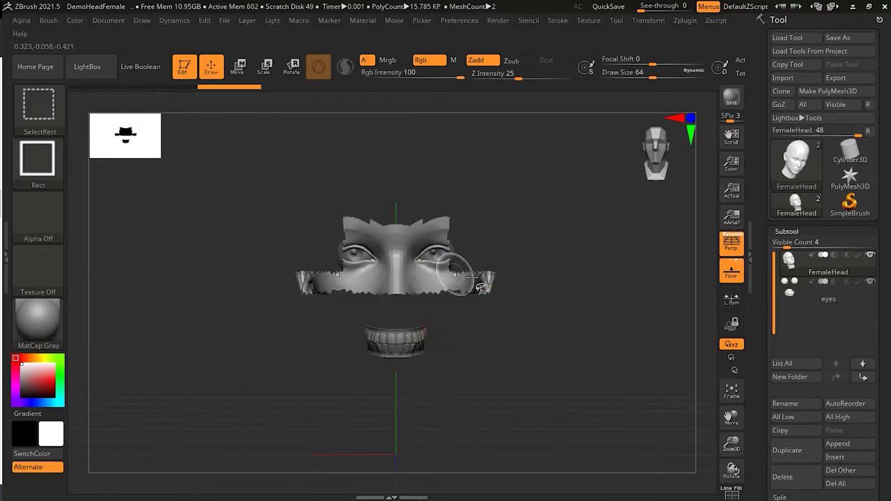
ctrl+alt+shift+drag(528, 184, 472, 291)
key(ctrl+z)
key(ctrl+z)
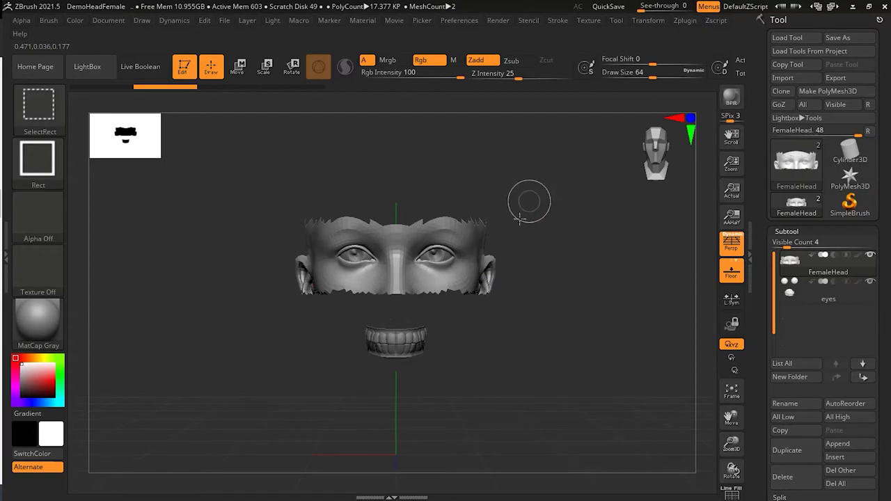
Hide the model's left half of the face, the right ear and the leftover ear fragment, keeping only the right eye area and nose bridge.
ctrl+alt+shift+drag(529, 201, 408, 308)
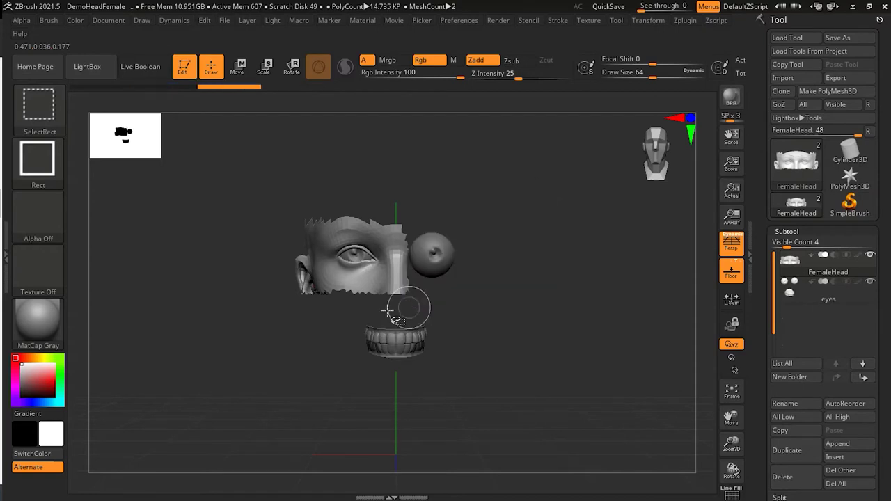
ctrl+alt+shift+drag(253, 195, 314, 314)
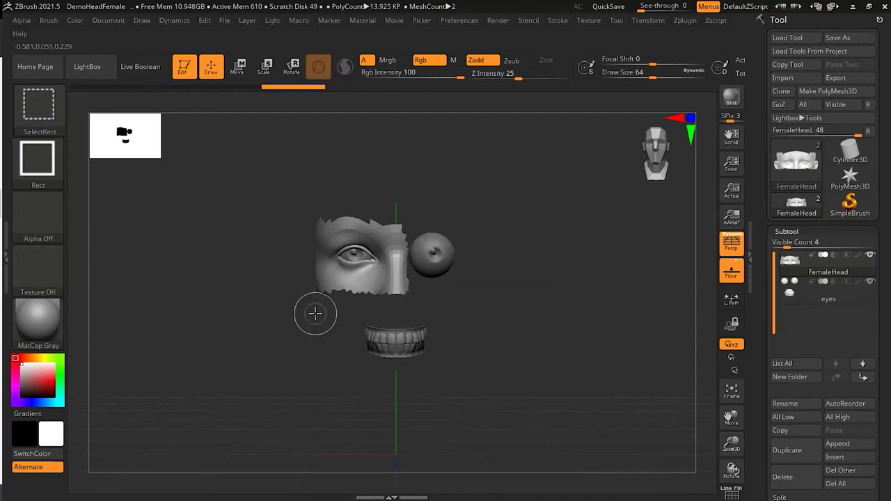
mouse_move(274, 334)
mouse_down()
mouse_move(289, 364)
mouse_move(279, 313)
mouse_up()
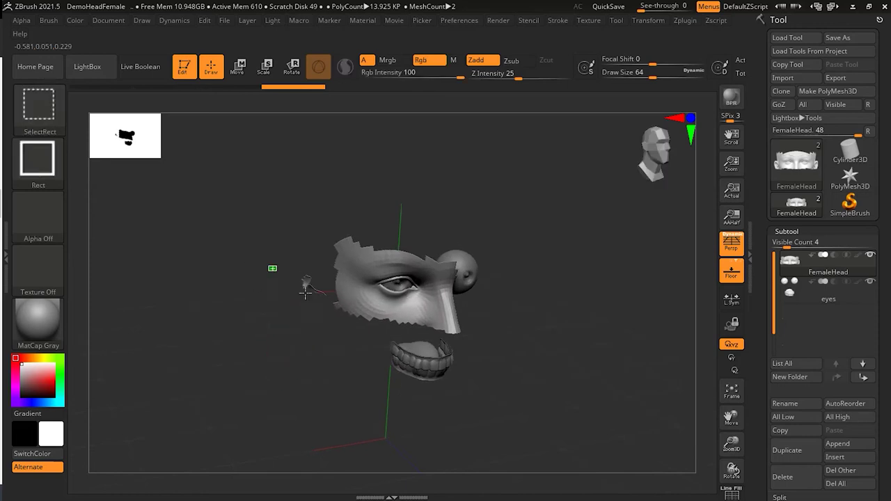
ctrl+shift+drag(268, 266, 325, 303)
Hide the eyes subtool and frame the isolated right eye region in a close three-quarter view.
drag(501, 380, 596, 347)
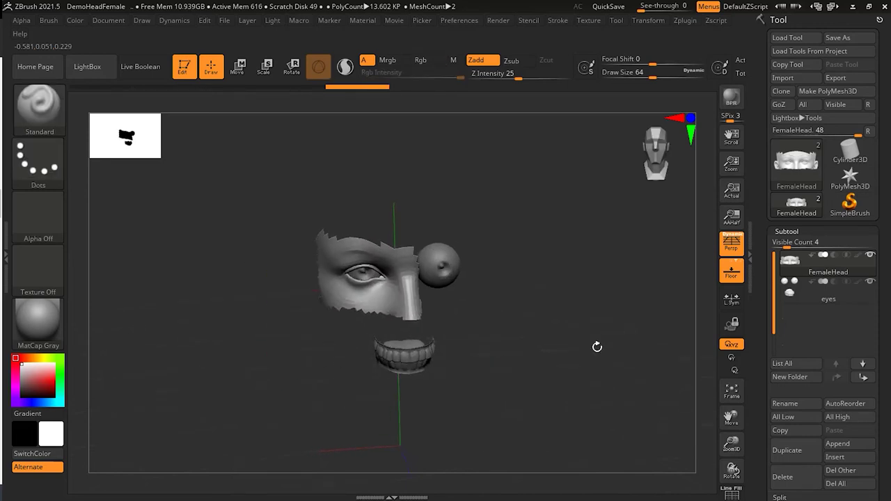
click(870, 282)
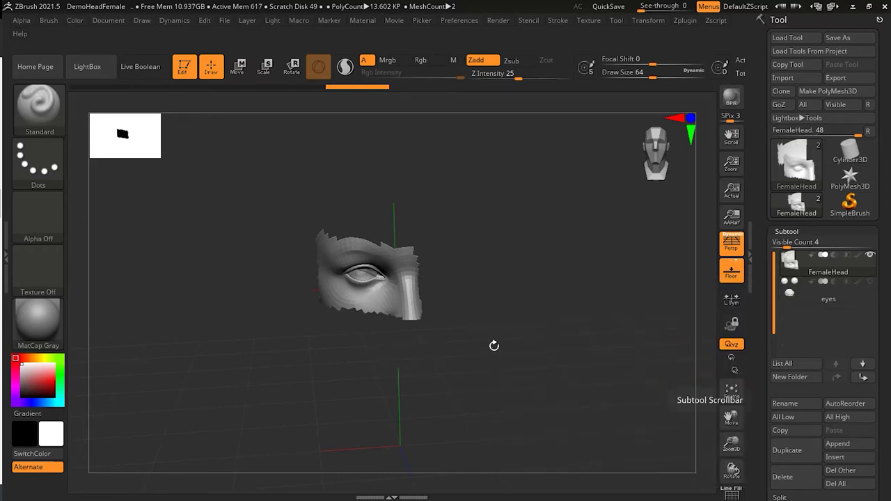
drag(492, 343, 539, 332)
ctrl+right_drag(432, 340, 547, 332)
drag(501, 316, 497, 336)
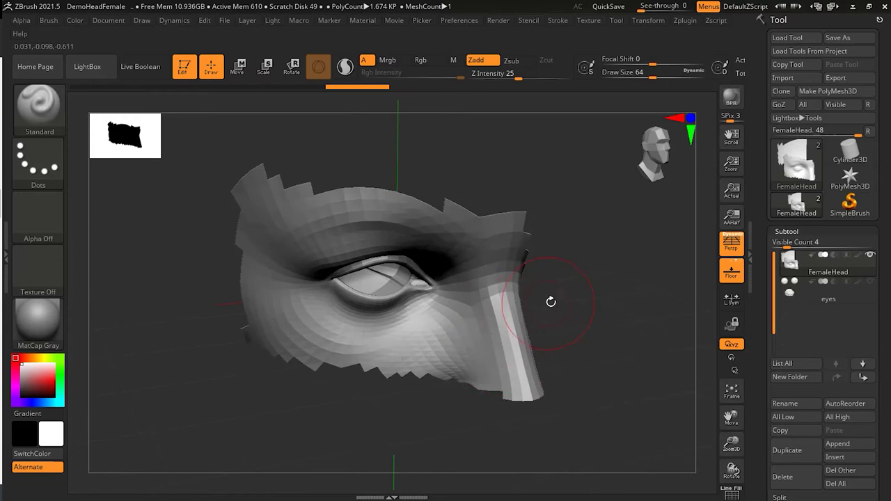
ctrl+right_drag(551, 300, 613, 303)
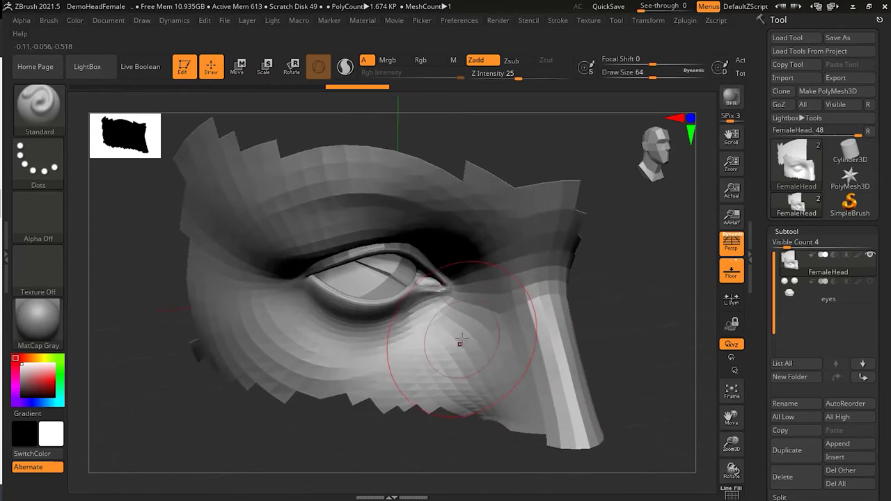
Reduce the Standard brush's draw size to 10 and activate Sculptris Pro mode.
key(bracketleft)
key(bracketleft)
key(bracketleft)
key(bracketleft)
key(bracketleft)
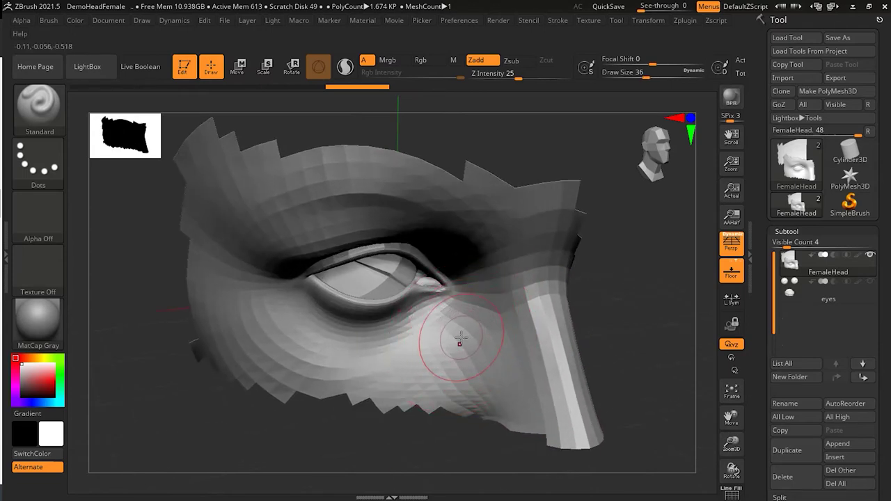
key(bracketleft)
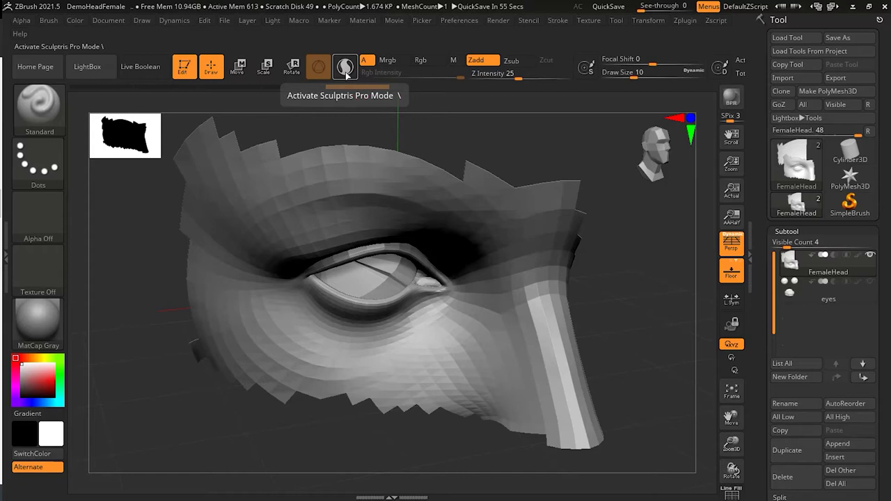
click(345, 68)
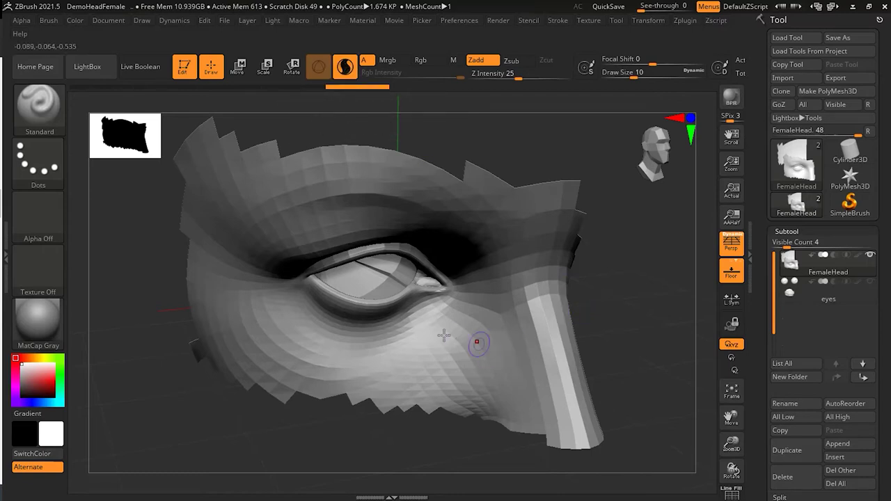
Try sculpting trial folds around the eye with the Standard brush and undo all of the strokes.
mouse_move(439, 339)
mouse_down()
mouse_move(451, 321)
mouse_move(330, 363)
mouse_move(242, 311)
mouse_move(258, 250)
mouse_move(403, 233)
mouse_move(465, 301)
mouse_move(271, 316)
mouse_move(271, 275)
mouse_move(460, 338)
mouse_move(491, 320)
mouse_move(503, 352)
mouse_move(408, 411)
mouse_move(533, 358)
mouse_move(541, 318)
mouse_move(521, 417)
mouse_move(444, 368)
mouse_move(495, 327)
mouse_up()
mouse_move(317, 189)
mouse_down()
mouse_move(206, 266)
mouse_move(224, 357)
mouse_up()
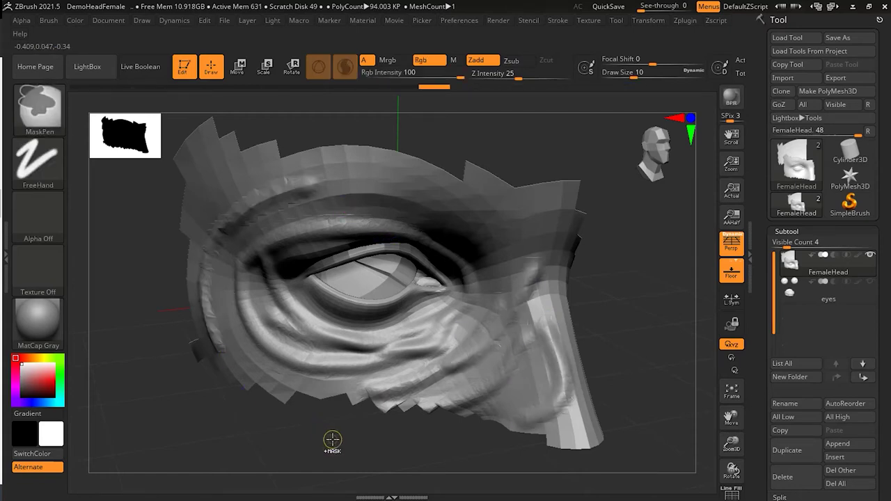
key(ctrl+z)
key(ctrl+z)
key(ctrl+z)
key(ctrl+z)
key(ctrl+z)
key(ctrl+z)
key(ctrl+z)
key(ctrl+z)
key(ctrl+z)
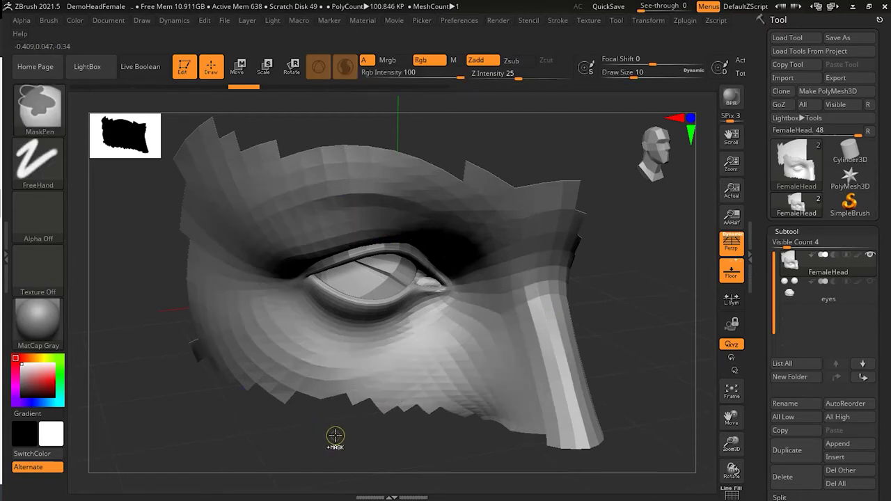
key(ctrl+z)
Turn on Occlusion in the Preview AO render settings.
drag(647, 309, 650, 283)
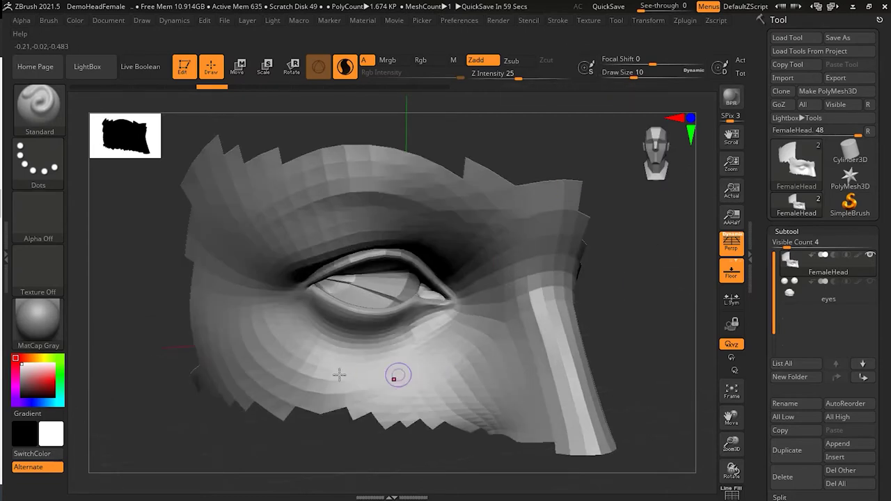
click(500, 22)
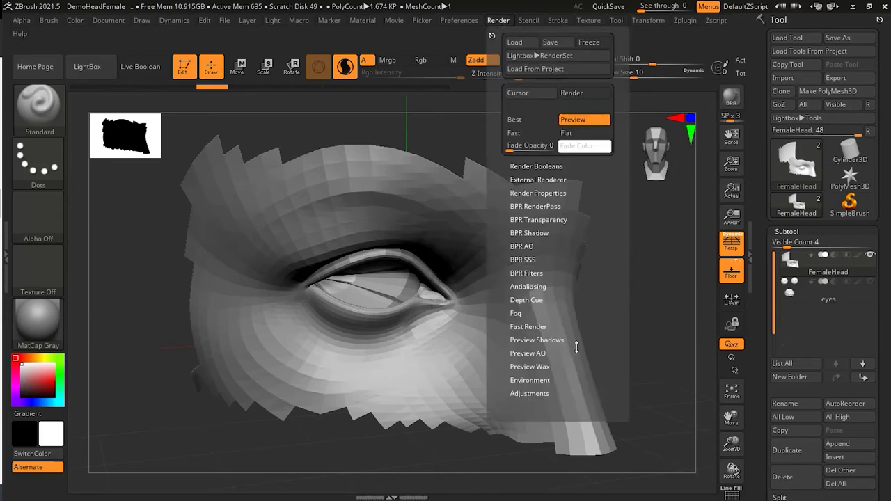
click(529, 353)
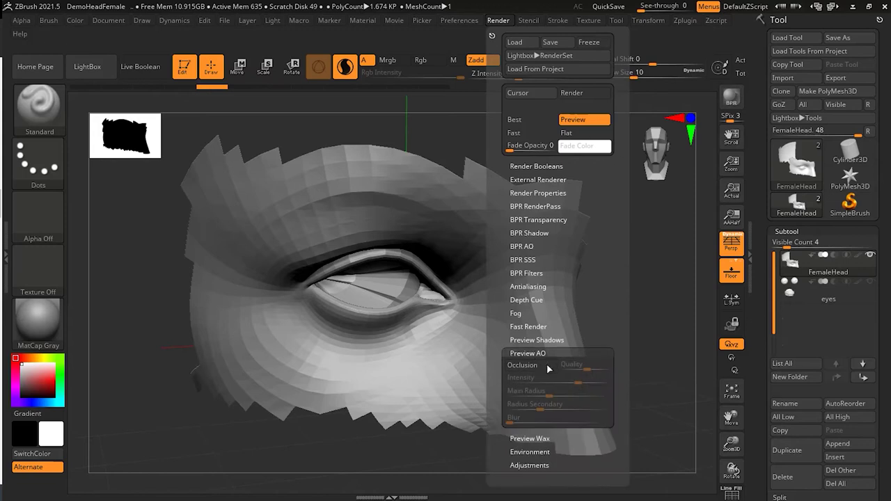
click(523, 365)
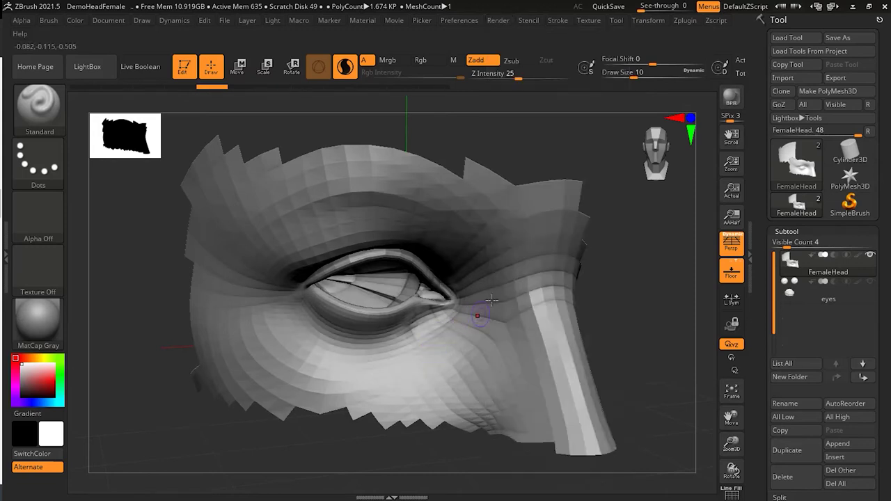
Sculpt two long curved folds under the eye, running between the inner corner area and the outer corner, at draw size 10.
mouse_move(485, 289)
mouse_down()
mouse_move(461, 335)
mouse_move(390, 363)
mouse_move(282, 351)
mouse_move(239, 283)
mouse_up()
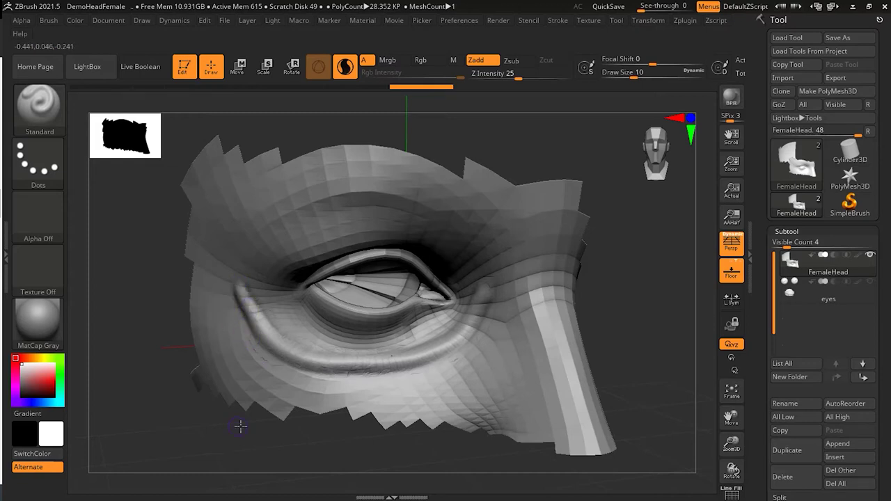
drag(238, 424, 209, 294)
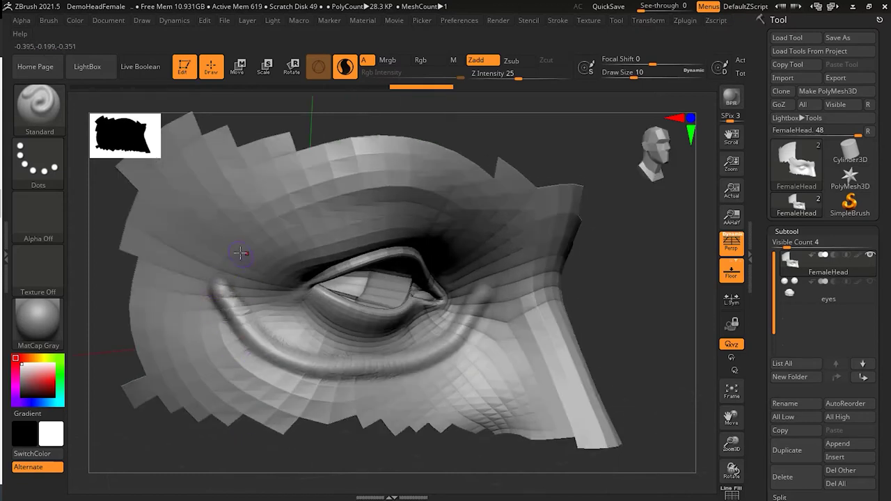
mouse_move(235, 252)
mouse_down()
mouse_move(296, 348)
mouse_move(449, 376)
mouse_move(255, 331)
mouse_up()
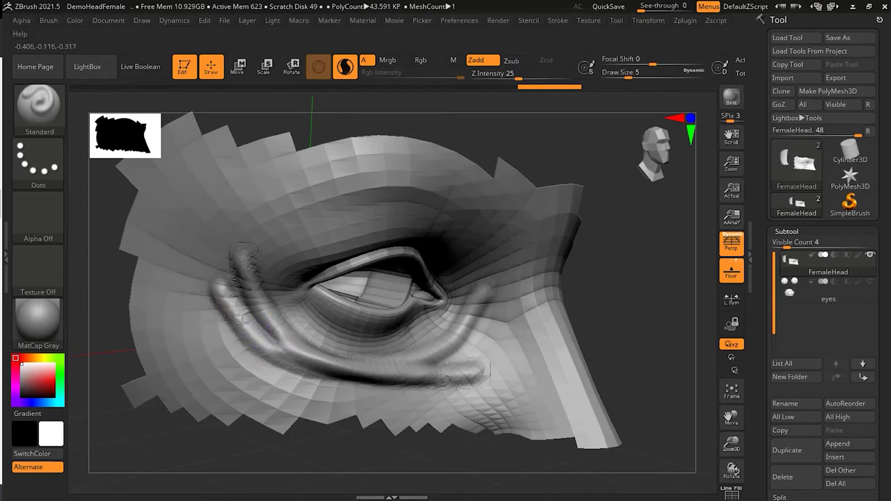
Sculpt finer wrinkles along the under-eye folds and the outer eye corner with the Standard brush at draw size 5.
mouse_move(235, 312)
mouse_down()
mouse_move(278, 352)
mouse_move(416, 380)
mouse_move(451, 376)
mouse_move(331, 358)
mouse_move(249, 301)
mouse_up()
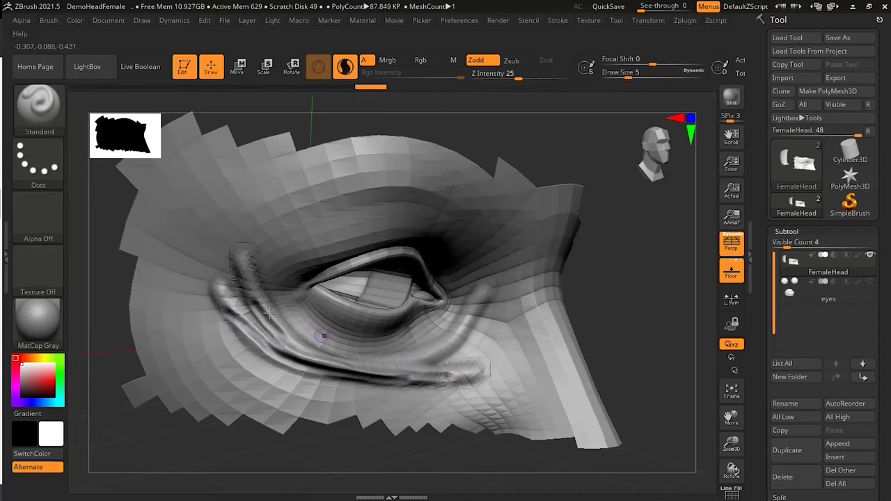
mouse_move(232, 258)
mouse_down()
mouse_move(302, 347)
mouse_move(327, 357)
mouse_up()
drag(197, 301, 340, 390)
mouse_move(179, 332)
mouse_down()
mouse_move(270, 378)
mouse_move(216, 348)
mouse_move(278, 391)
mouse_move(338, 392)
mouse_move(186, 297)
mouse_move(209, 327)
mouse_move(359, 393)
mouse_move(247, 364)
mouse_up()
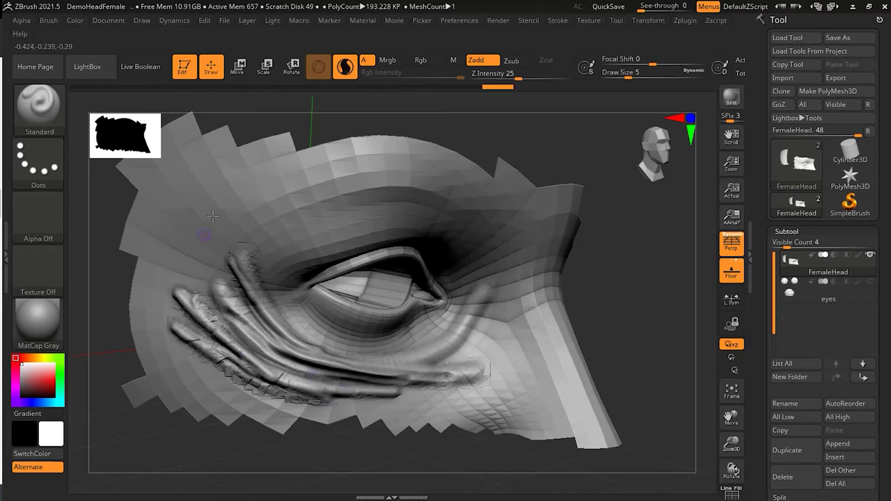
mouse_move(227, 207)
mouse_down()
mouse_move(255, 277)
mouse_move(245, 259)
mouse_move(284, 312)
mouse_up()
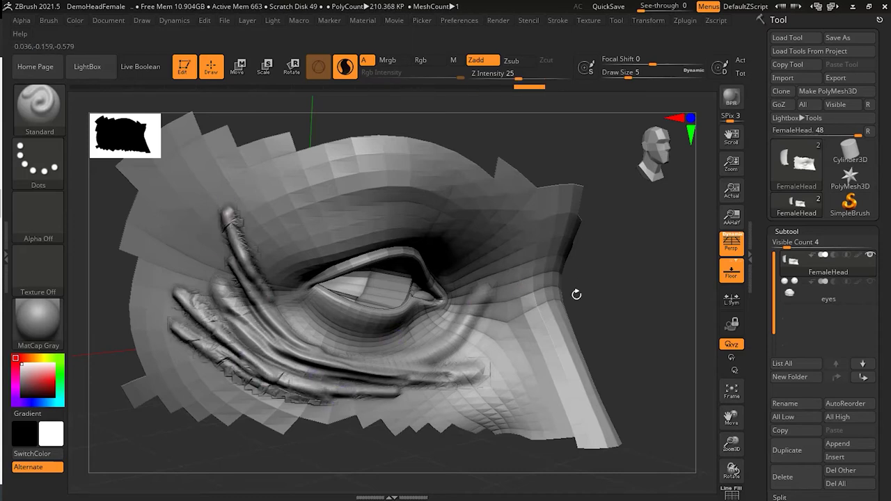
Add short crow's-feet wrinkles across the temple and below the outer end of the brow.
drag(598, 313, 412, 311)
mouse_move(182, 227)
mouse_down()
mouse_move(234, 290)
mouse_move(179, 226)
mouse_up()
mouse_move(206, 299)
mouse_down()
mouse_move(150, 224)
mouse_move(200, 289)
mouse_up()
drag(266, 239, 274, 254)
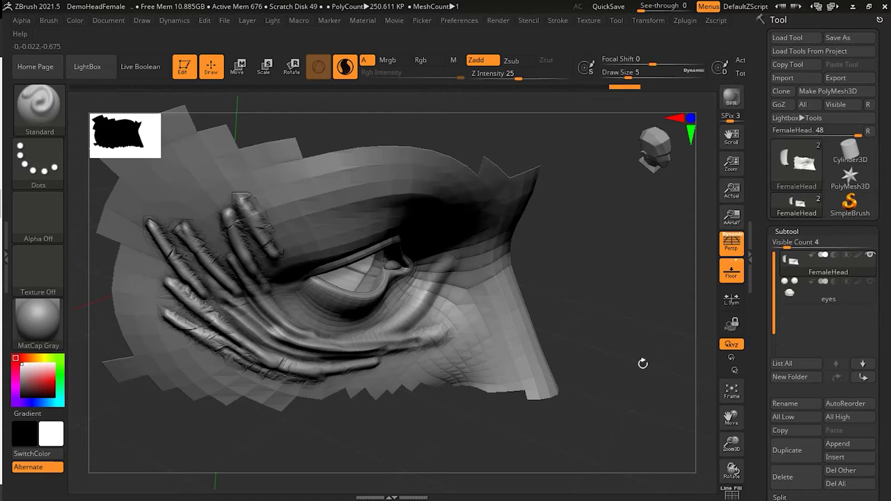
Build up the crow's-feet with strokes from the temple down past the outer eye corner, blending them into the under-eye folds.
drag(642, 364, 588, 317)
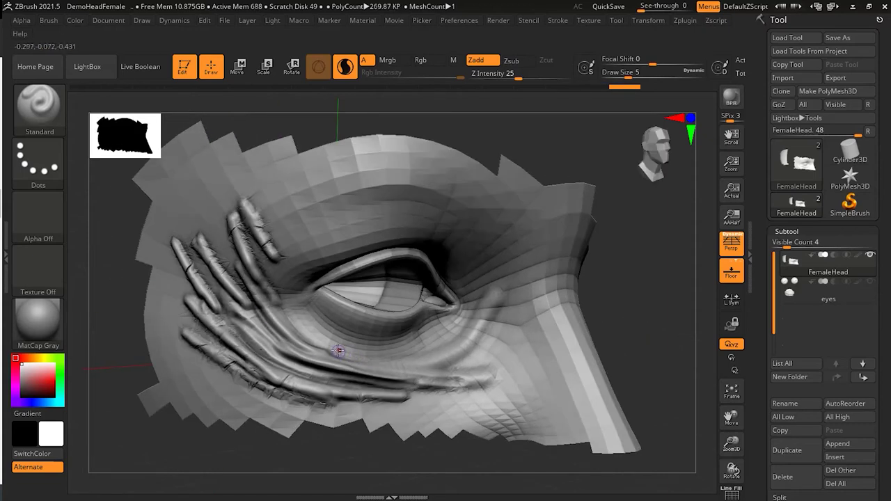
mouse_move(184, 259)
mouse_down()
mouse_move(248, 333)
mouse_move(175, 245)
mouse_move(246, 337)
mouse_move(202, 249)
mouse_move(313, 348)
mouse_move(280, 309)
mouse_move(306, 327)
mouse_up()
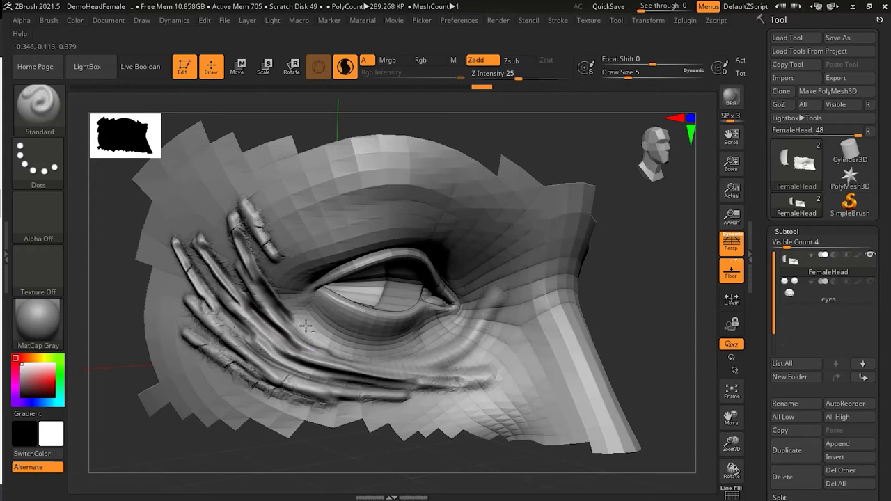
mouse_move(282, 265)
mouse_down()
mouse_move(245, 213)
mouse_move(313, 335)
mouse_up()
drag(256, 240, 344, 357)
drag(200, 243, 262, 329)
mouse_move(172, 257)
mouse_down()
mouse_move(213, 317)
mouse_move(257, 346)
mouse_up()
drag(154, 282, 268, 376)
mouse_move(159, 286)
mouse_down()
mouse_move(230, 355)
mouse_move(315, 409)
mouse_up()
drag(312, 452, 265, 380)
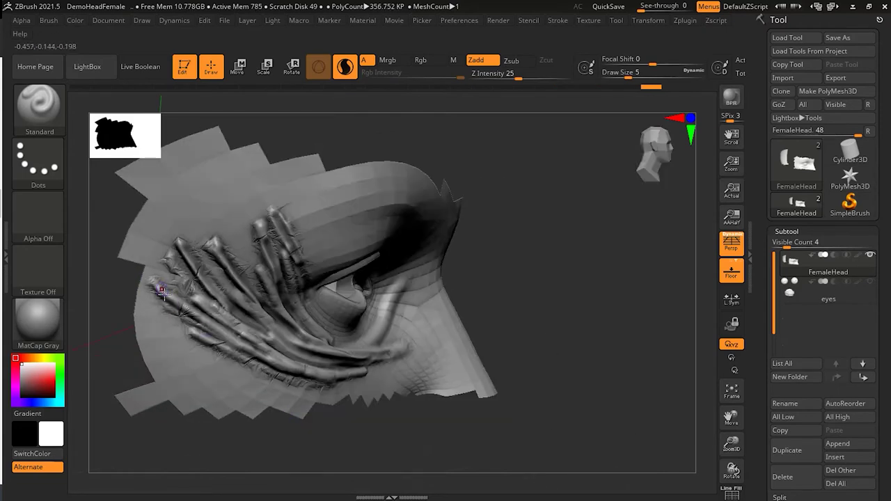
Sculpt long fine wrinkles from the outer edge of the temple down along the lower border of the under-eye folds at draw size 5.
mouse_move(162, 291)
mouse_down()
mouse_move(252, 359)
mouse_move(195, 327)
mouse_move(251, 360)
mouse_up()
drag(167, 322, 304, 383)
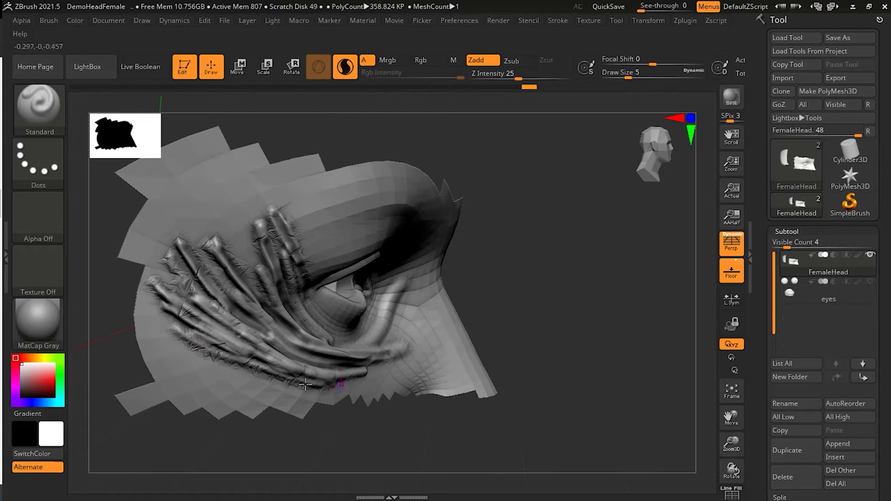
drag(174, 333, 306, 385)
mouse_move(184, 354)
mouse_down()
mouse_move(273, 383)
mouse_move(309, 381)
mouse_up()
drag(369, 407, 426, 440)
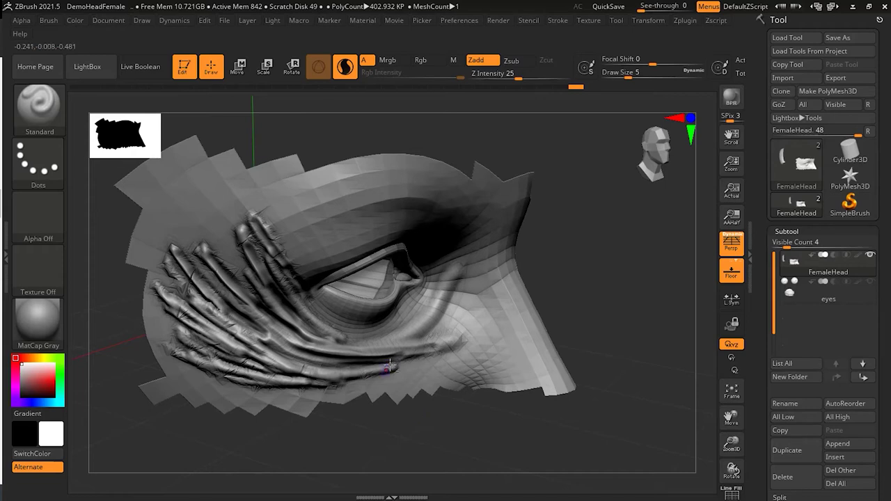
mouse_move(413, 356)
mouse_down()
mouse_move(342, 375)
mouse_move(390, 362)
mouse_up()
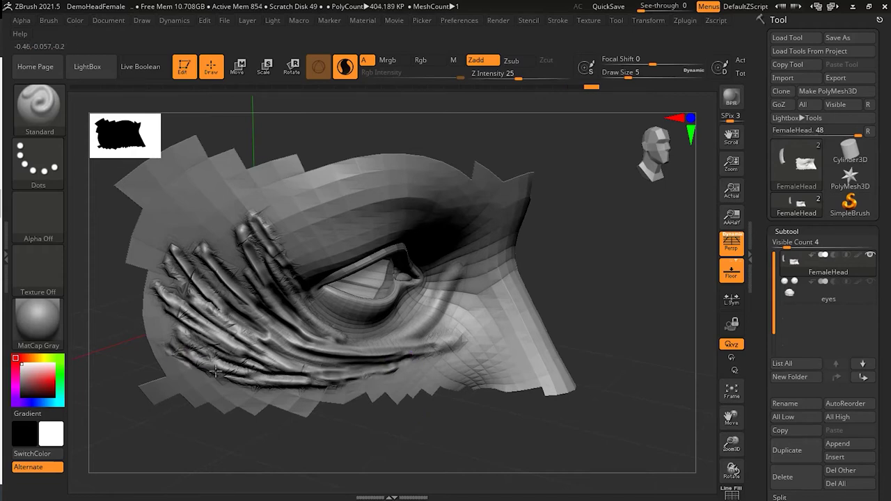
Fill the gaps between the crow's-feet with finer strokes running from the temple and outer brow down toward the under-eye folds.
drag(188, 330, 296, 366)
drag(190, 291, 352, 372)
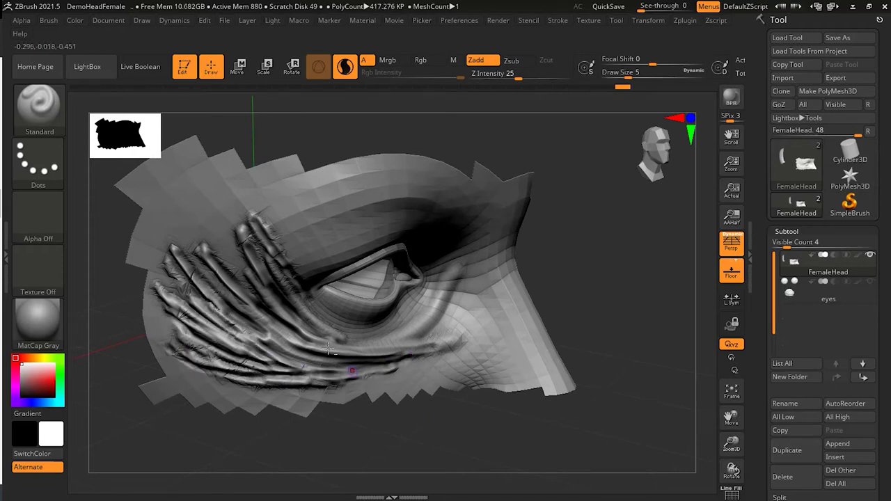
drag(231, 256, 313, 337)
drag(239, 209, 266, 305)
drag(193, 232, 236, 306)
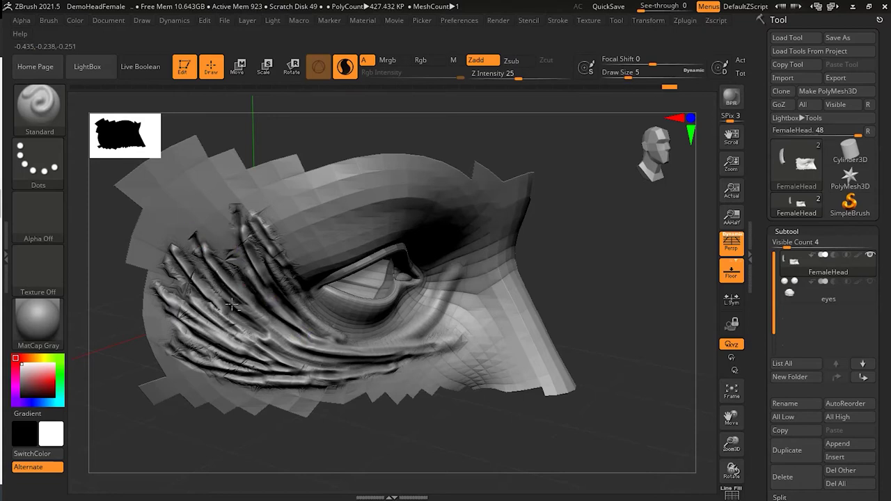
mouse_move(174, 247)
mouse_down()
mouse_move(192, 296)
mouse_move(220, 322)
mouse_up()
drag(153, 250, 228, 346)
mouse_move(392, 441)
mouse_down()
mouse_move(494, 337)
mouse_move(469, 413)
mouse_move(487, 431)
mouse_move(616, 461)
mouse_move(574, 434)
mouse_move(564, 442)
mouse_move(586, 434)
mouse_move(542, 456)
mouse_move(511, 450)
mouse_move(615, 420)
mouse_move(582, 403)
mouse_up()
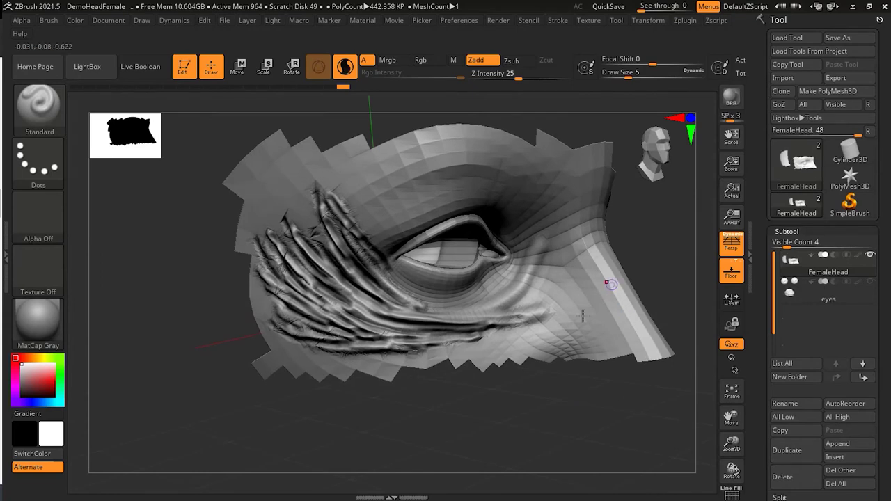
Add short wrinkles across the side of the nose and smooth the area where they meet the under-eye folds at draw size 22.
drag(610, 286, 539, 322)
mouse_move(577, 259)
mouse_down()
mouse_move(581, 249)
mouse_move(535, 292)
mouse_up()
drag(628, 313, 554, 339)
mouse_move(606, 287)
mouse_down()
mouse_move(518, 304)
mouse_move(589, 281)
mouse_up()
drag(597, 384, 555, 340)
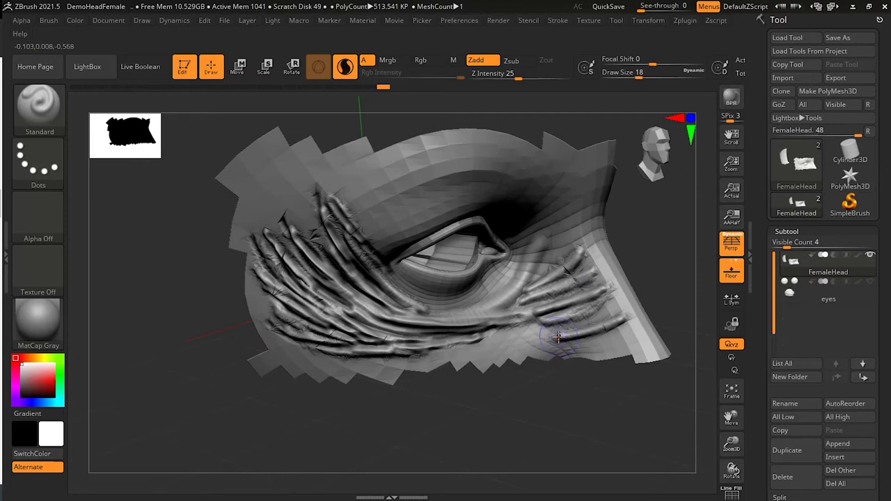
mouse_move(538, 311)
shift+mouse_down()
mouse_move(550, 300)
mouse_move(534, 297)
shift+mouse_up()
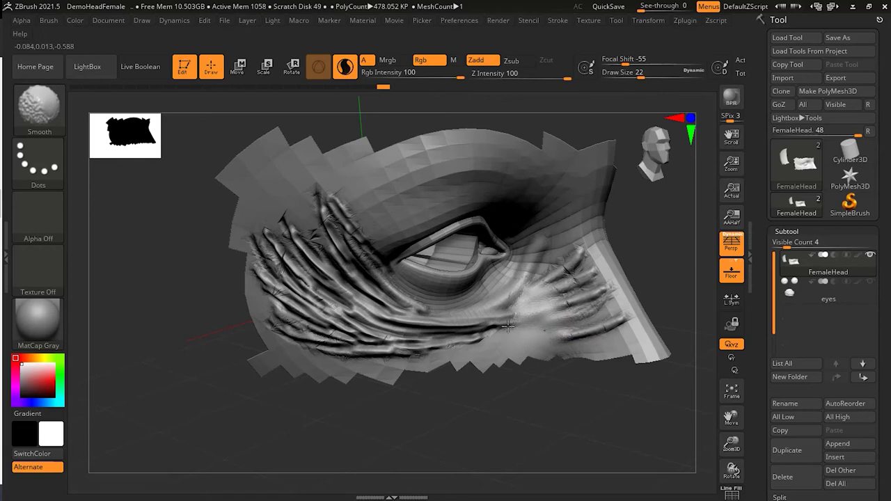
shift+drag(492, 334, 498, 340)
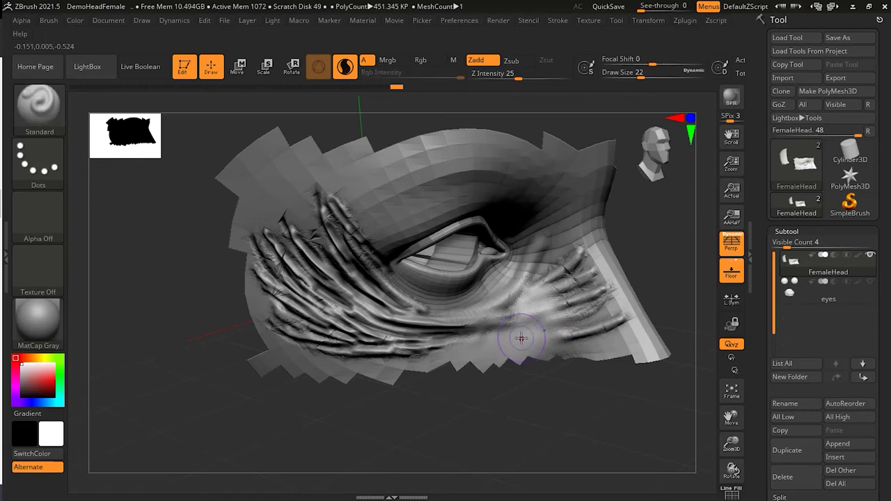
Sculpt connecting folds across the smoothed area between the under-eye folds and the nose wrinkles at draw size 8.
key(bracketleft)
key(bracketleft)
key(bracketleft)
key(bracketleft)
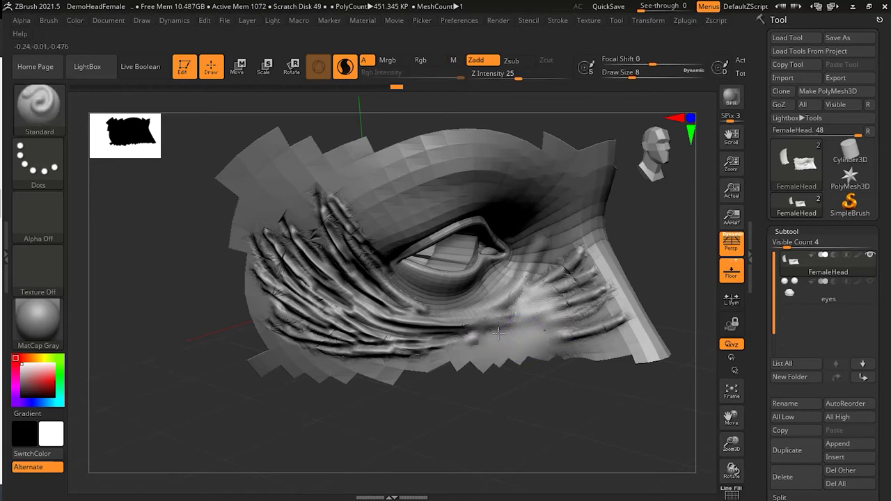
drag(472, 340, 535, 319)
drag(447, 350, 537, 320)
drag(450, 331, 538, 323)
drag(453, 355, 546, 317)
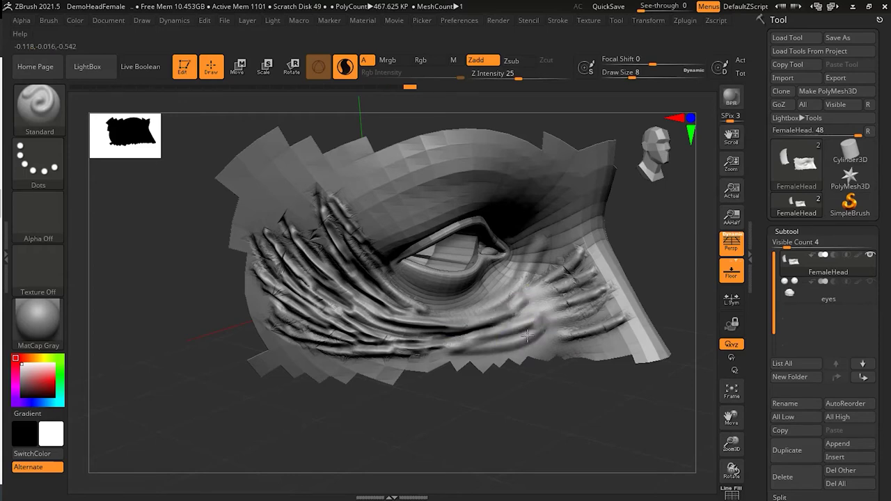
drag(480, 348, 577, 317)
drag(511, 354, 591, 319)
Soften the wrinkles on the side of the nose with the Smooth brush at draw size 8.
drag(601, 383, 549, 424)
key(shift)
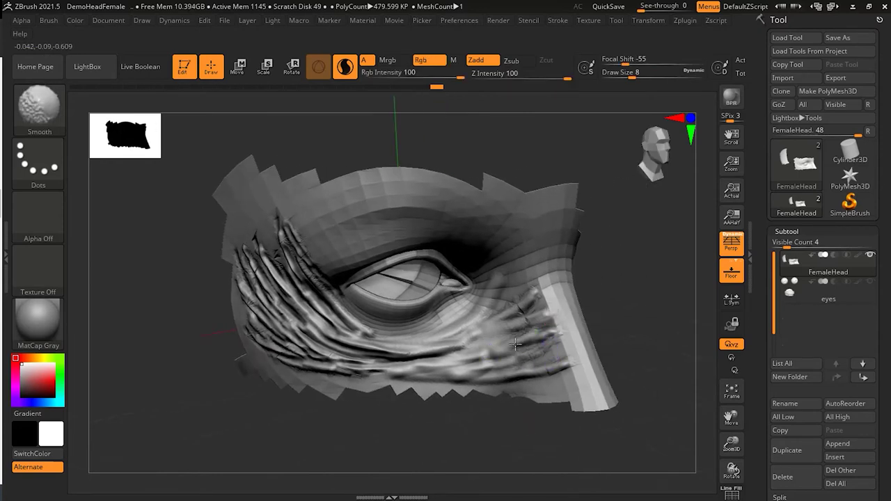
click(551, 340)
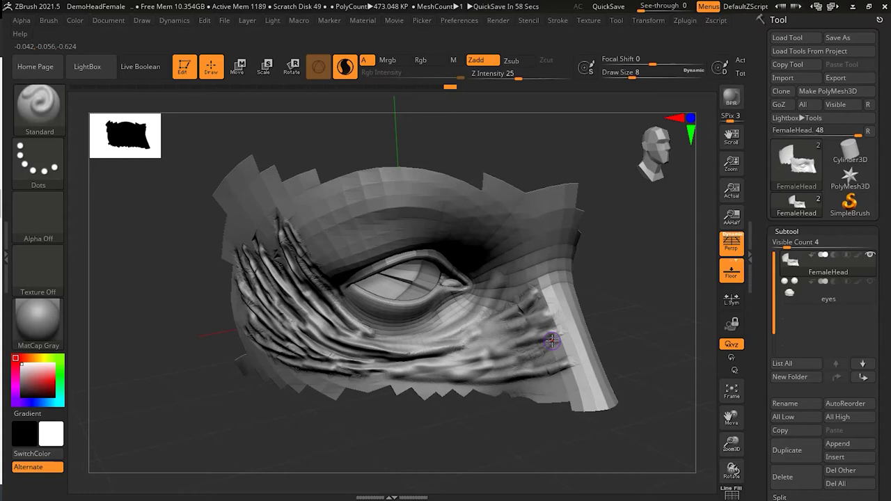
drag(618, 304, 614, 313)
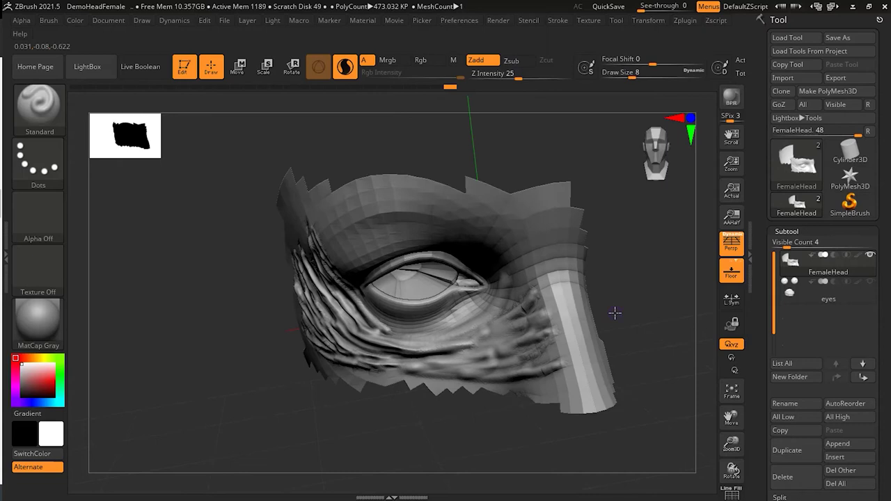
Rewind the undo history to before the wrinkle sculpting and unhide the whole head.
key(ctrl)
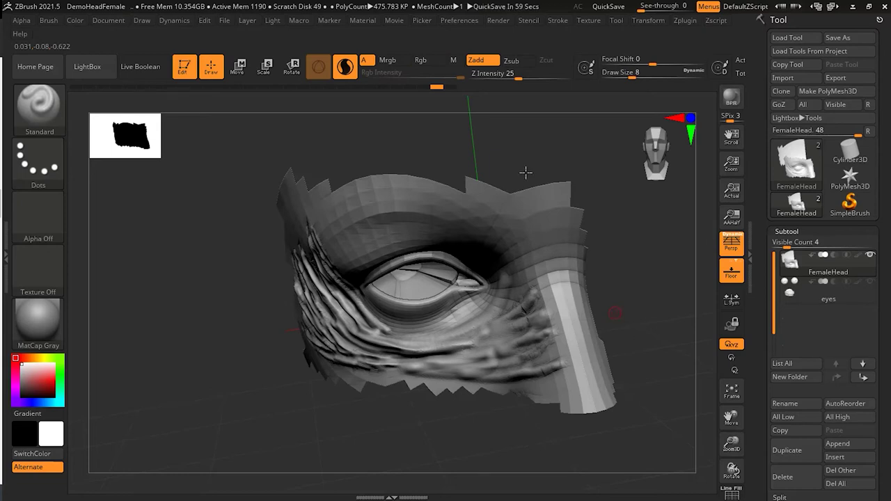
drag(437, 87, 82, 91)
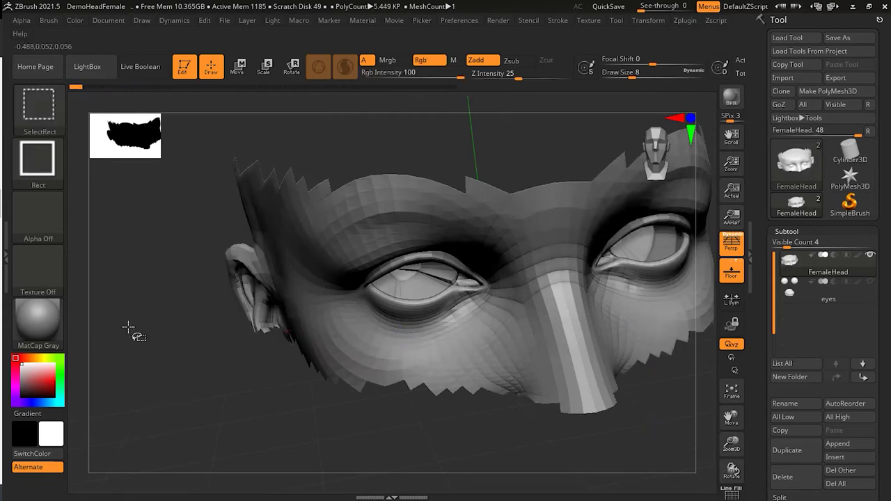
ctrl+shift+click(169, 390)
click(164, 370)
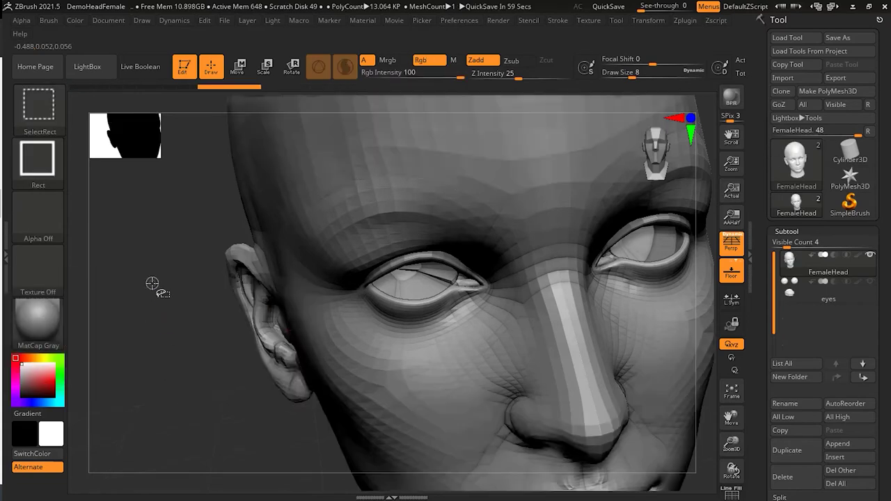
Switch to the SnakeHook brush at draw size 42 and turn off perspective with the head seen from the front.
drag(193, 327, 195, 318)
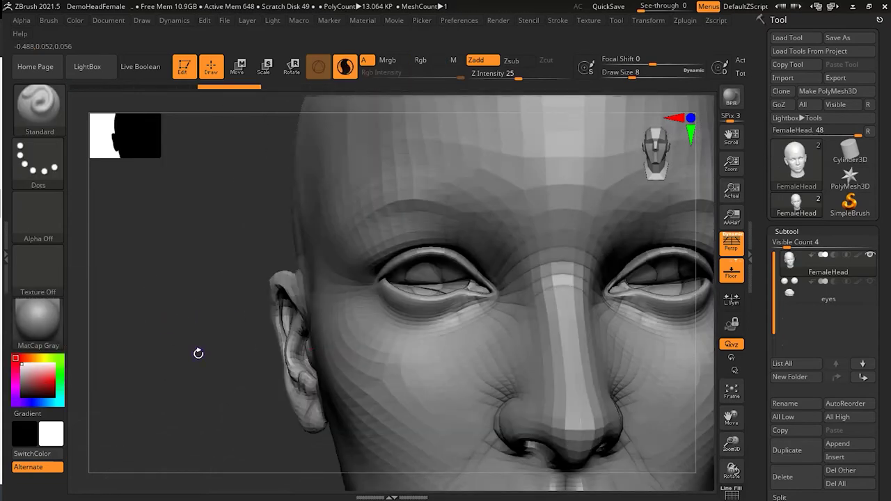
alt+drag(197, 354, 55, 356)
drag(235, 365, 679, 318)
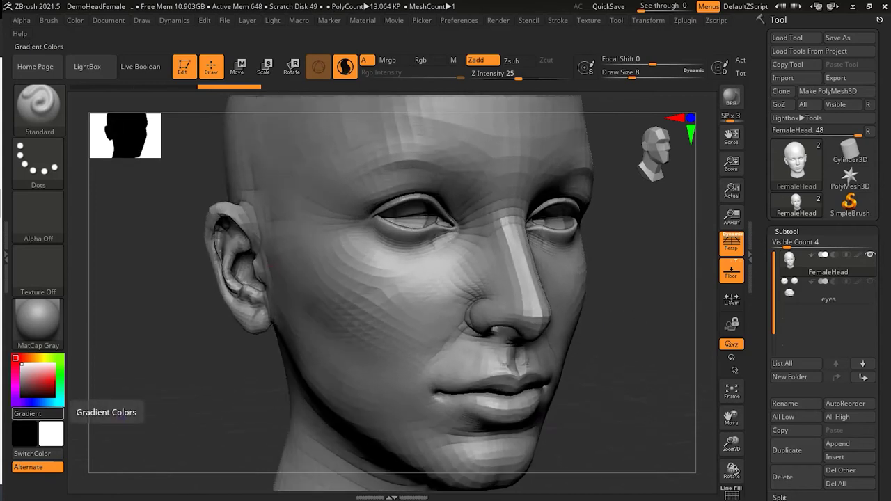
click(50, 108)
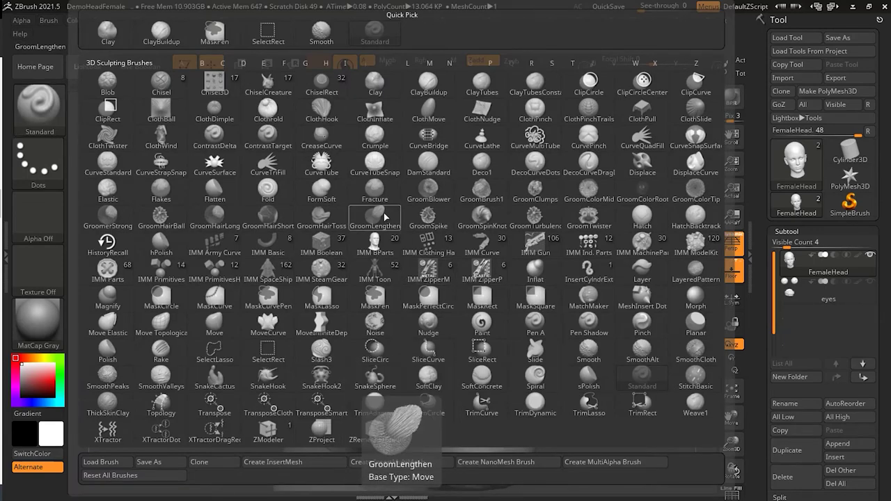
key(s)
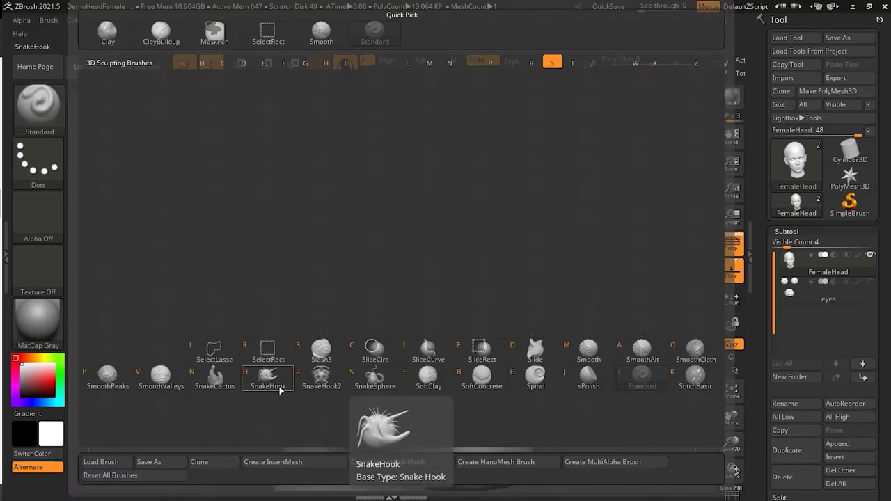
click(281, 389)
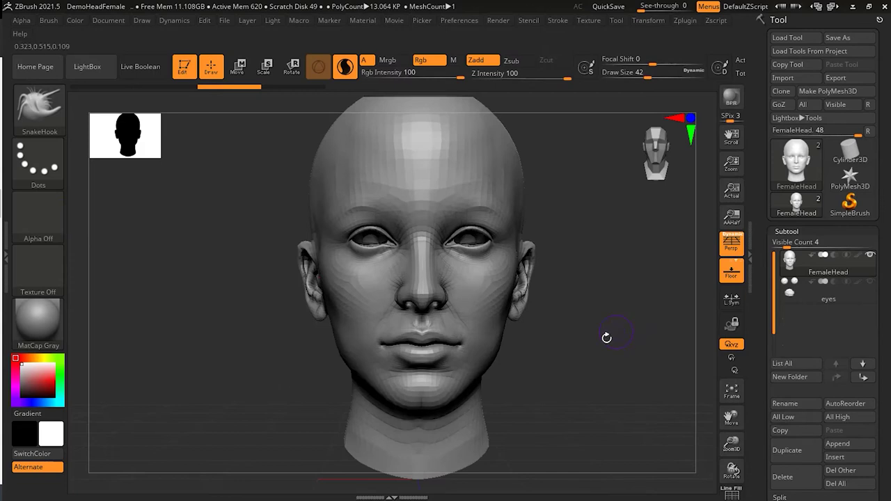
ctrl+right_drag(566, 348, 587, 338)
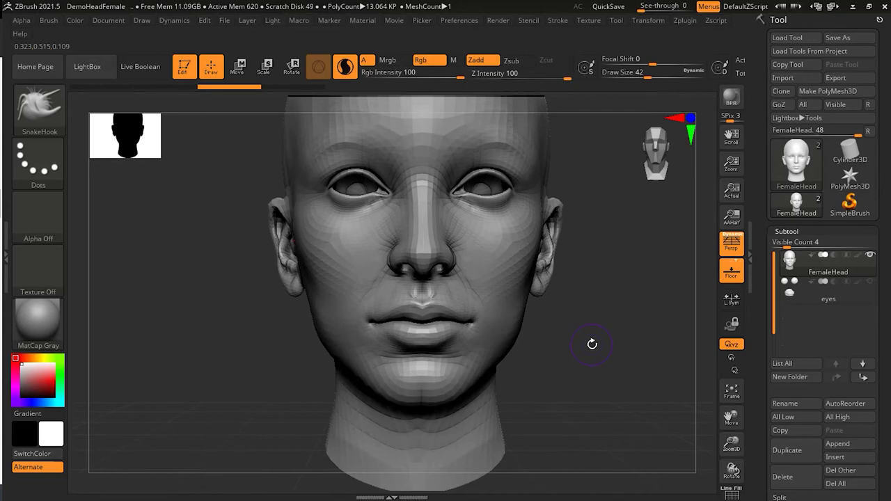
key(p)
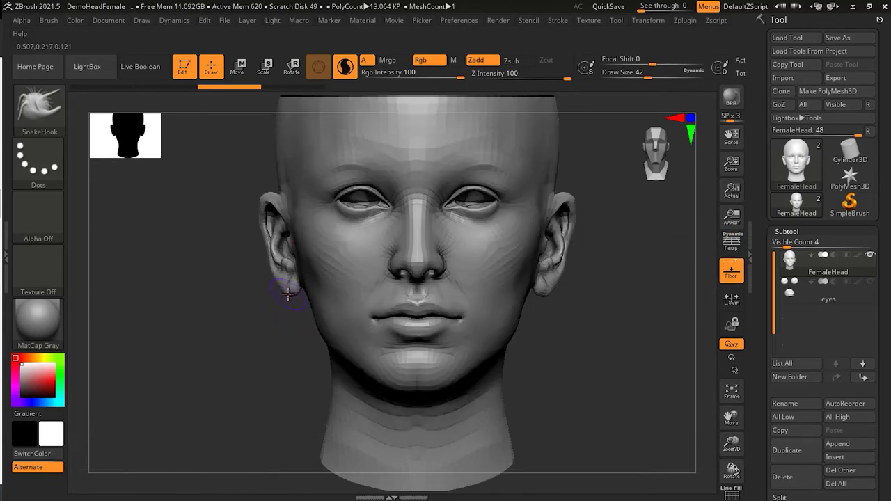
Pull both earlobes, the underside of the nose and the lower lip downward into tapered spikes with SnakeHook.
drag(289, 297, 289, 339)
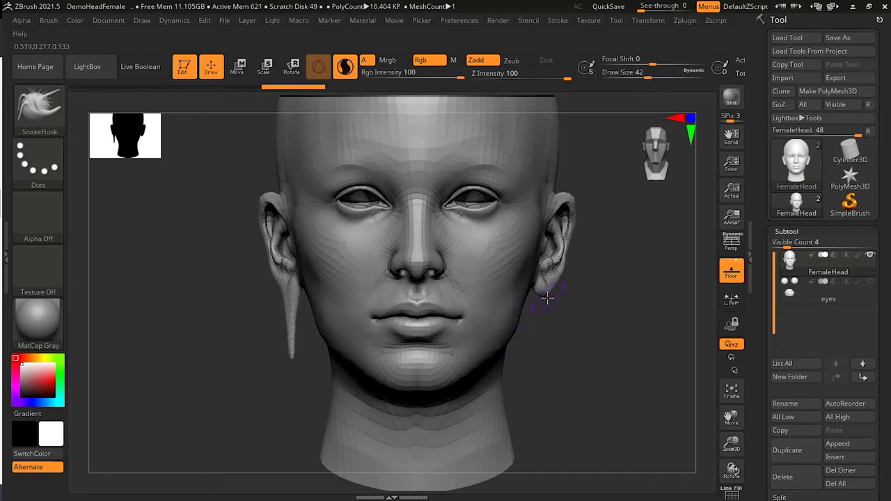
drag(541, 302, 547, 338)
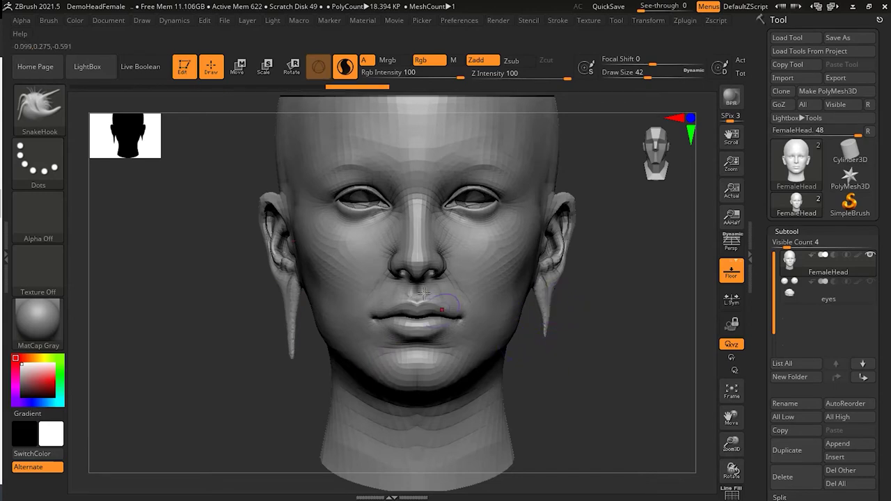
mouse_move(415, 272)
mouse_down()
mouse_move(416, 307)
mouse_move(394, 298)
mouse_up()
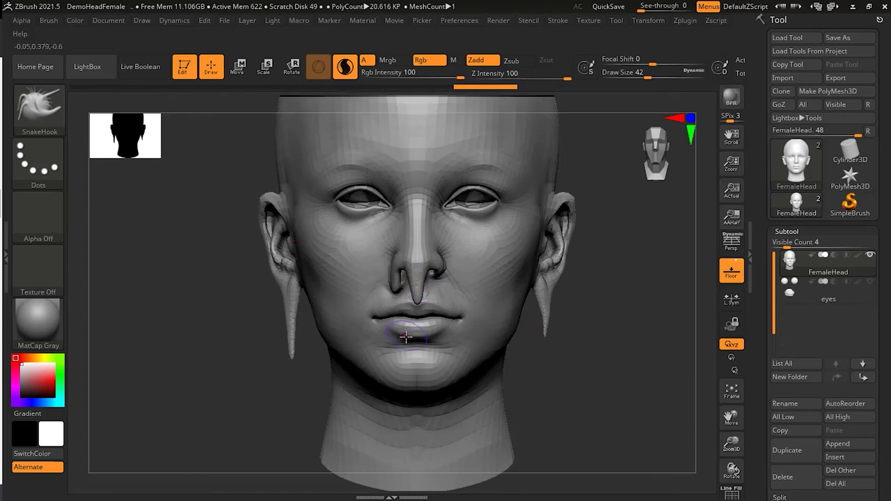
drag(407, 337, 410, 359)
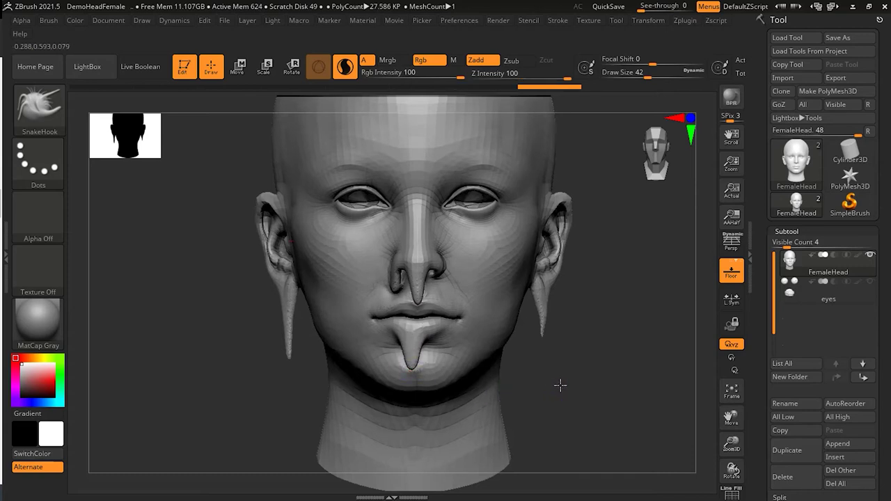
Smooth the rough surface of the stretched earlobe spike in side view at draw size 18.
drag(561, 384, 666, 382)
mouse_move(171, 362)
alt+mouse_down()
mouse_move(195, 374)
mouse_move(156, 358)
alt+mouse_up()
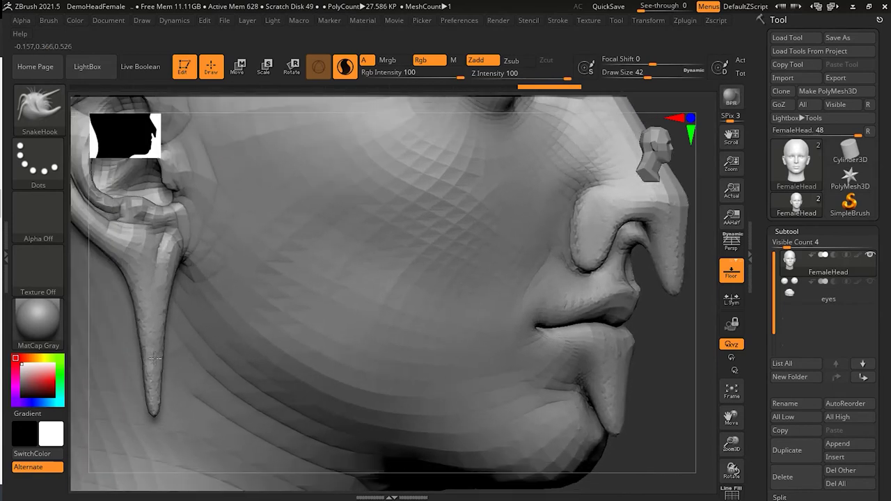
drag(730, 415, 860, 412)
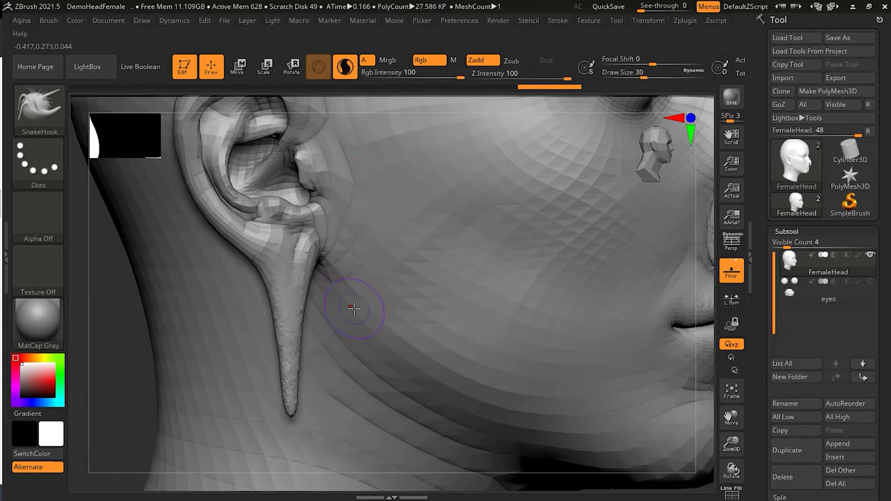
key(bracketleft)
key(shift)
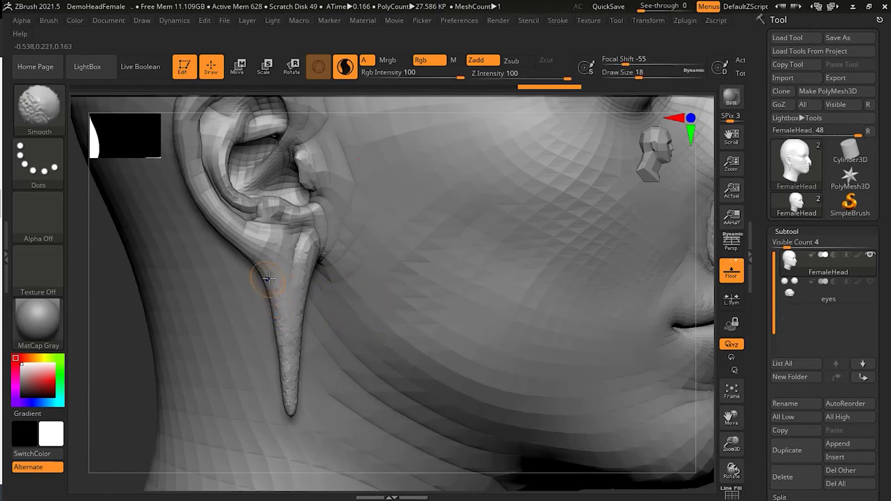
shift+drag(291, 349, 286, 391)
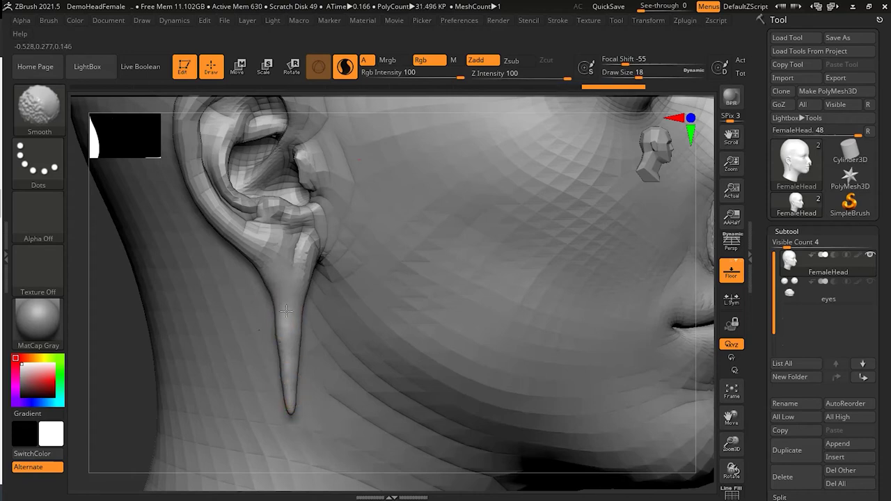
mouse_move(261, 273)
shift+mouse_down()
mouse_move(278, 308)
mouse_move(283, 299)
mouse_move(294, 311)
shift+mouse_up()
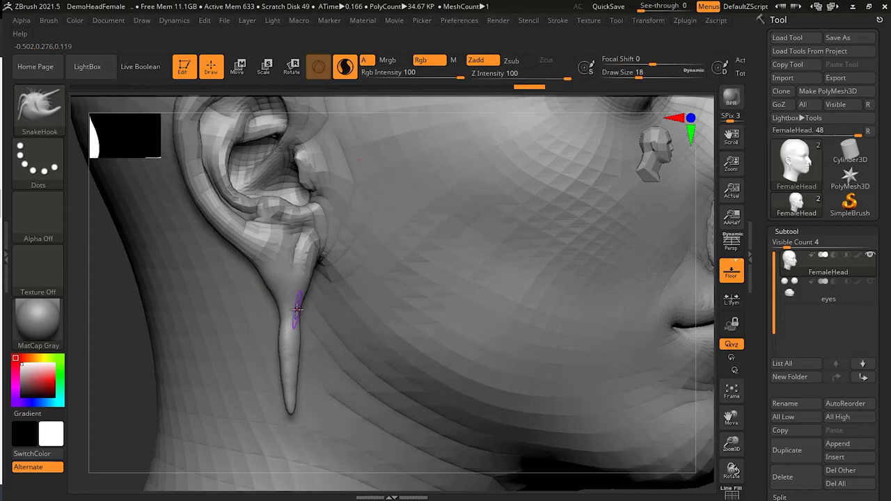
Smooth the earlobe spike further at draw size 42, and reduce the draw size to 34.
key(bracketright)
key(bracketright)
key(bracketright)
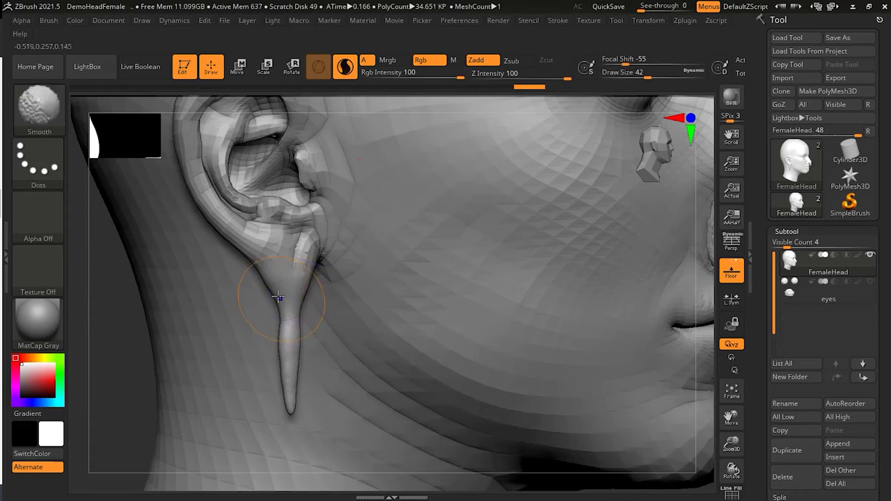
mouse_move(280, 295)
shift+mouse_down()
mouse_move(293, 373)
mouse_move(289, 349)
shift+mouse_up()
key(bracketleft)
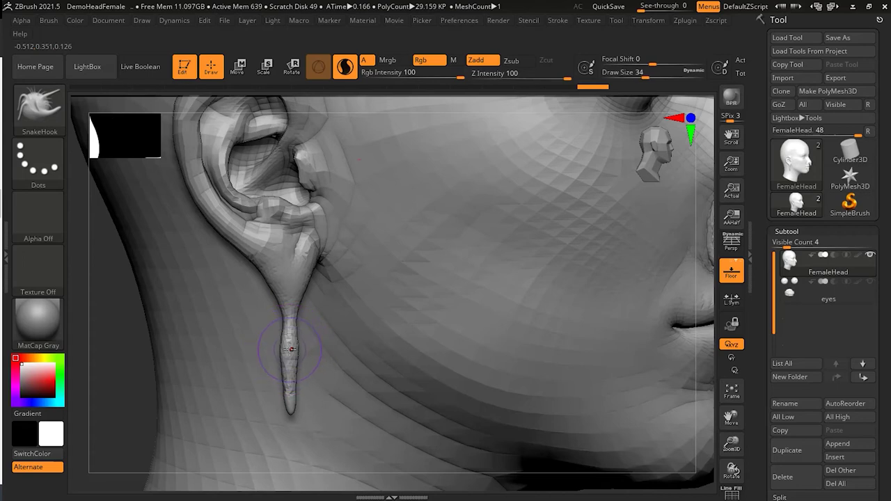
Smooth the stretched earlobe spike into a thin, even strand with the Smooth brush at draw size 22.
shift+drag(289, 348, 296, 396)
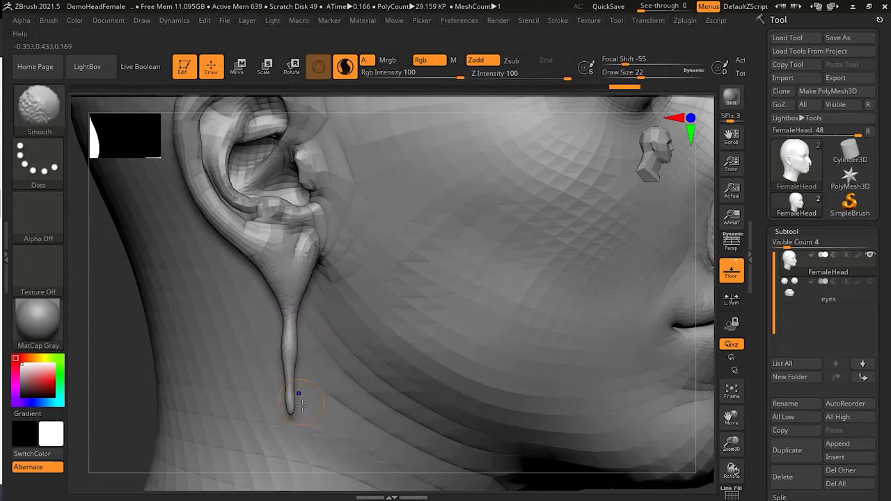
shift+drag(284, 343, 293, 397)
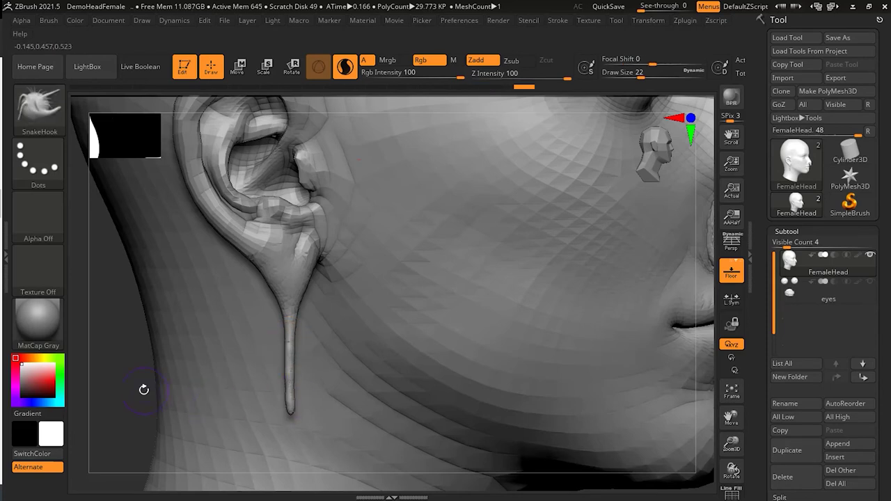
mouse_move(144, 390)
mouse_down()
mouse_move(119, 387)
mouse_move(157, 394)
mouse_up()
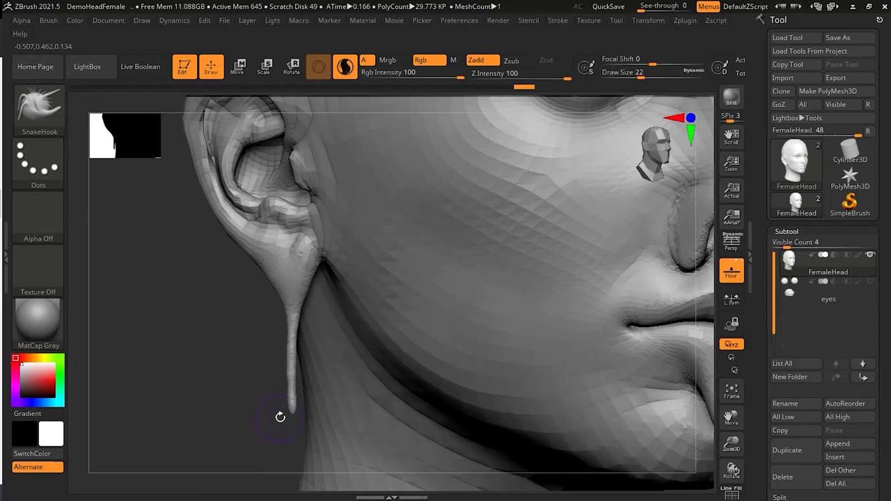
key(shift)
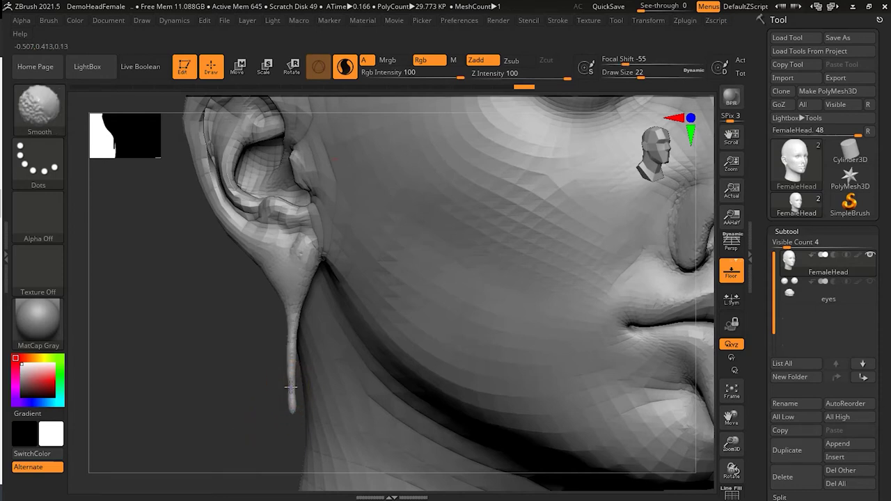
shift+drag(291, 373, 289, 365)
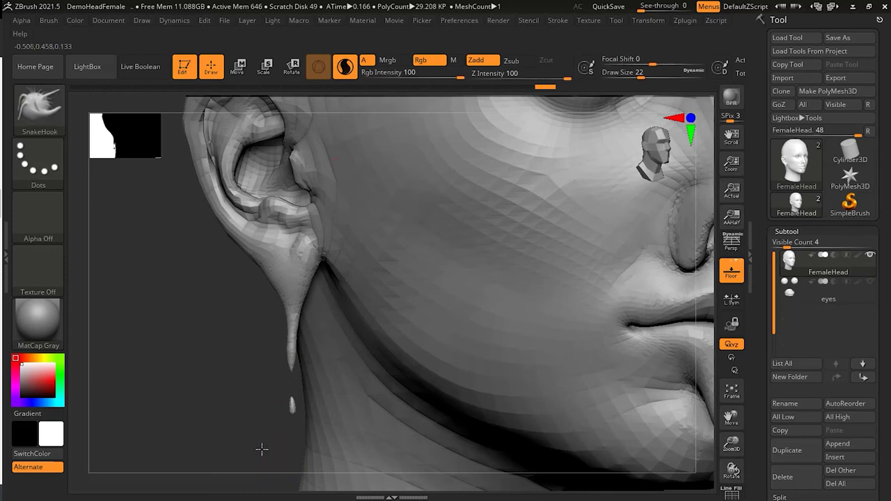
mouse_move(261, 449)
mouse_down()
mouse_move(273, 422)
mouse_move(221, 435)
mouse_move(233, 434)
mouse_up()
key(ctrl)
key(ctrl+z)
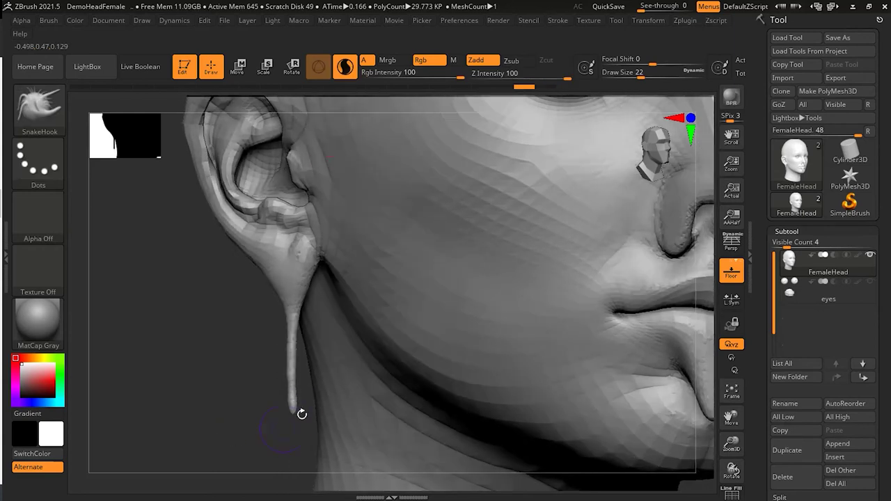
key(shift)
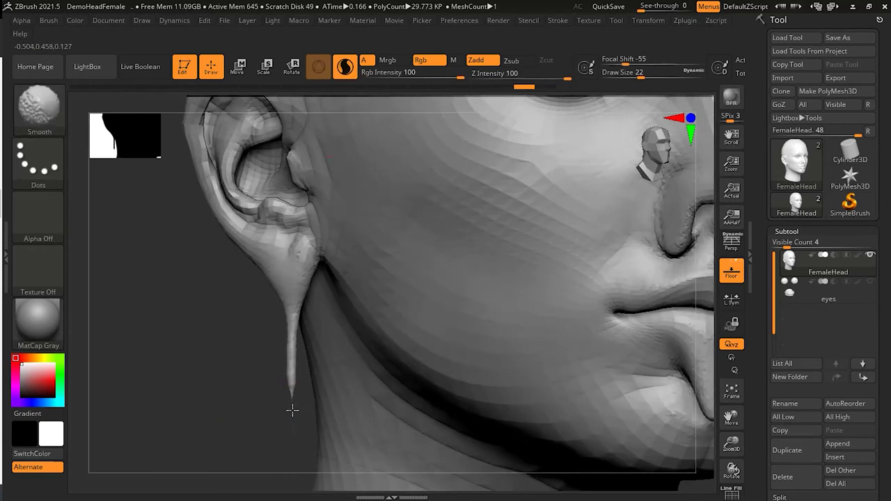
shift+drag(293, 410, 295, 413)
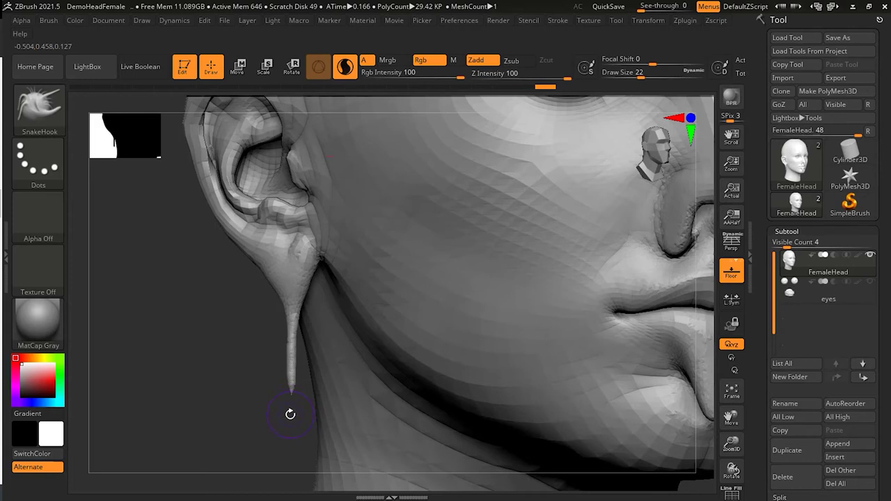
key(shift)
key(shift)
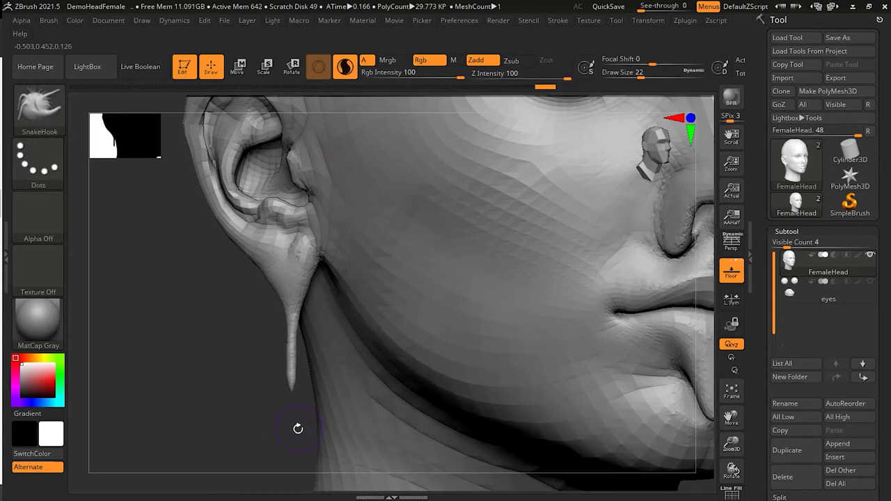
key(ctrl+z)
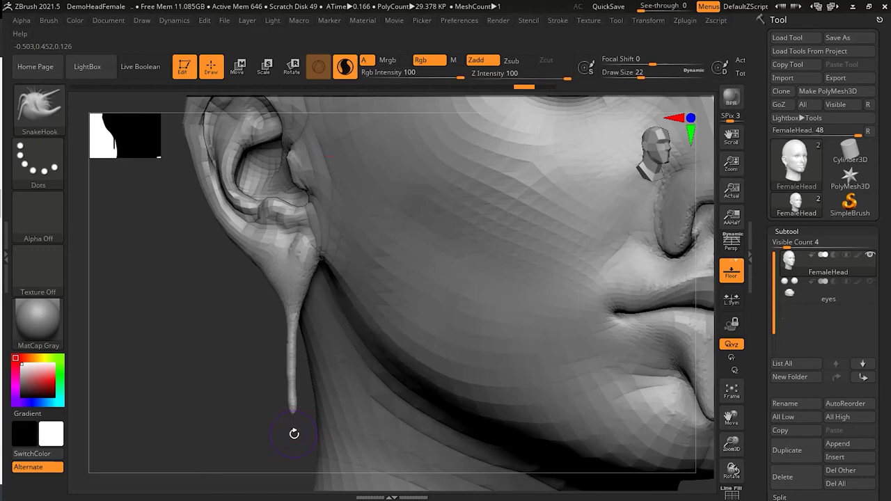
Smooth the lower tip of the thin earlobe strand into a rounded hanging droplet at draw size 22.
key(shift)
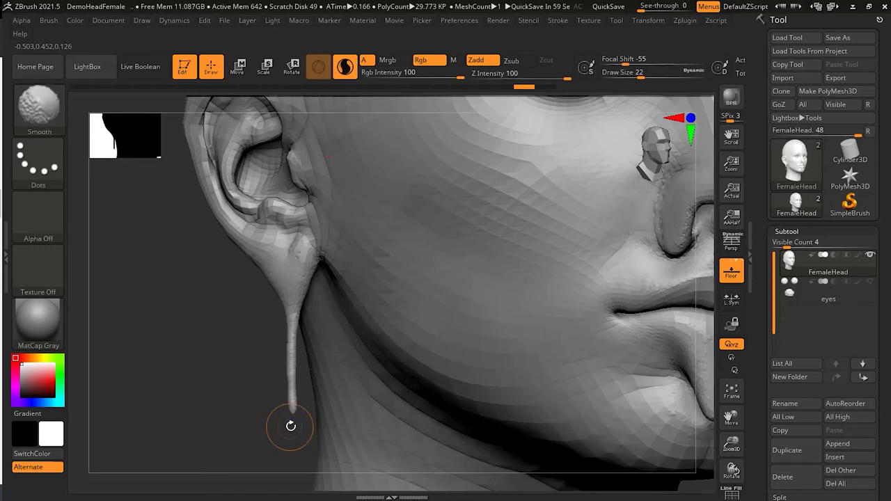
shift+drag(294, 401, 292, 392)
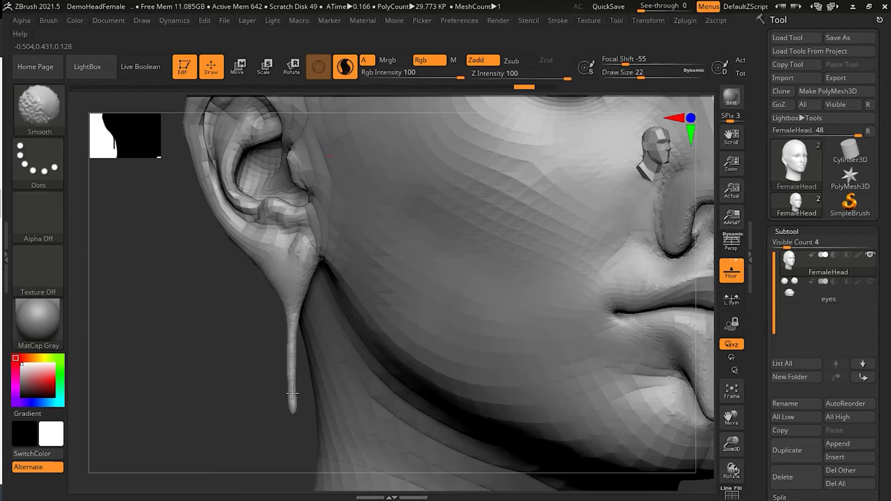
shift+drag(299, 391, 288, 402)
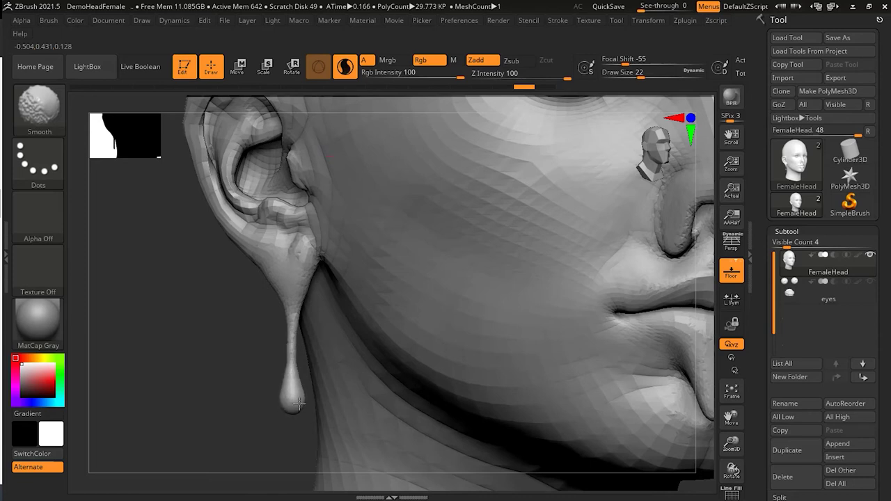
Smooth the spike on the lower lip in front and side views at draw size 30.
mouse_move(252, 436)
mouse_down()
mouse_move(362, 437)
mouse_move(219, 442)
mouse_move(186, 420)
mouse_move(664, 426)
mouse_move(577, 424)
mouse_move(592, 422)
mouse_up()
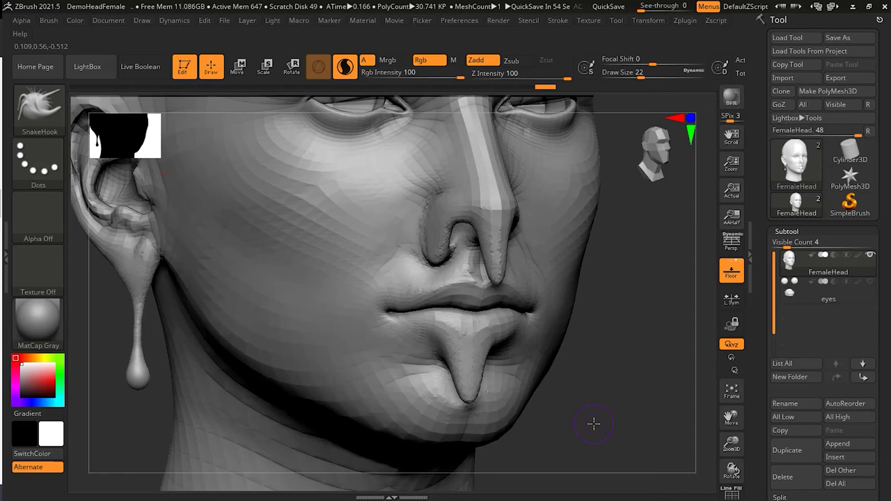
mouse_move(611, 395)
ctrl+right_down()
mouse_move(647, 412)
mouse_move(614, 412)
mouse_move(638, 400)
ctrl+right_up()
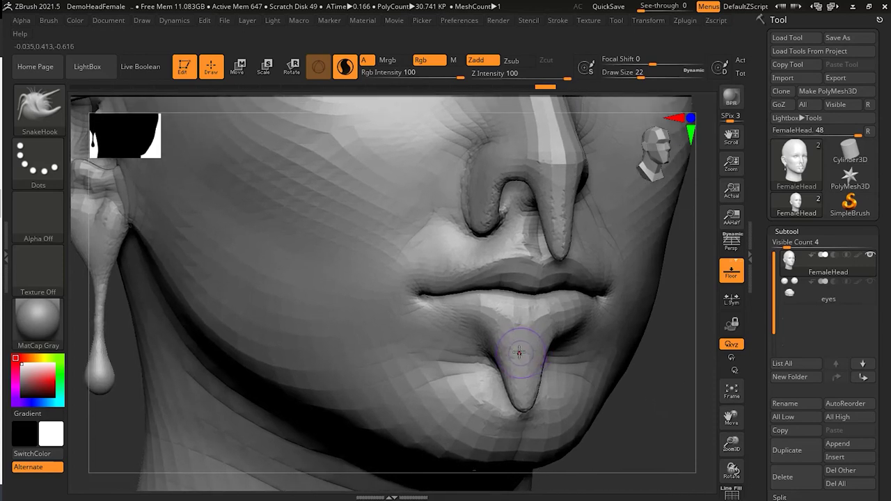
key(bracketright)
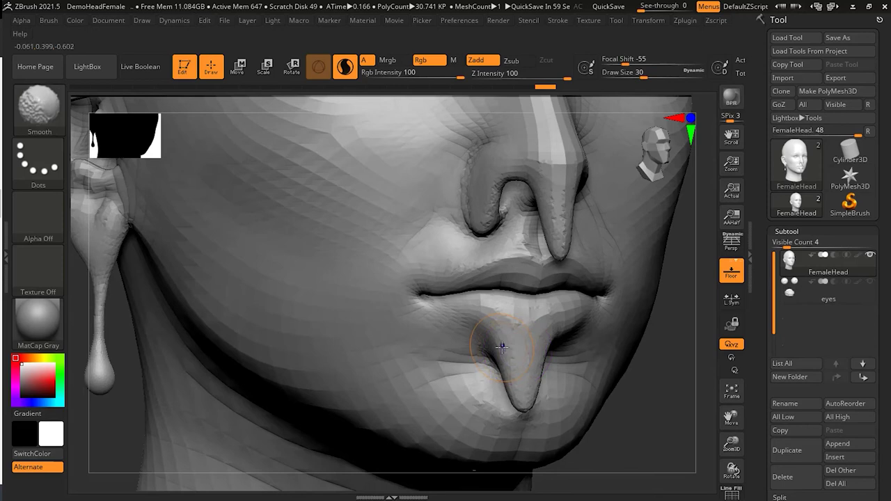
mouse_move(501, 344)
shift+mouse_down()
mouse_move(545, 351)
mouse_move(512, 341)
shift+mouse_up()
drag(657, 428, 494, 355)
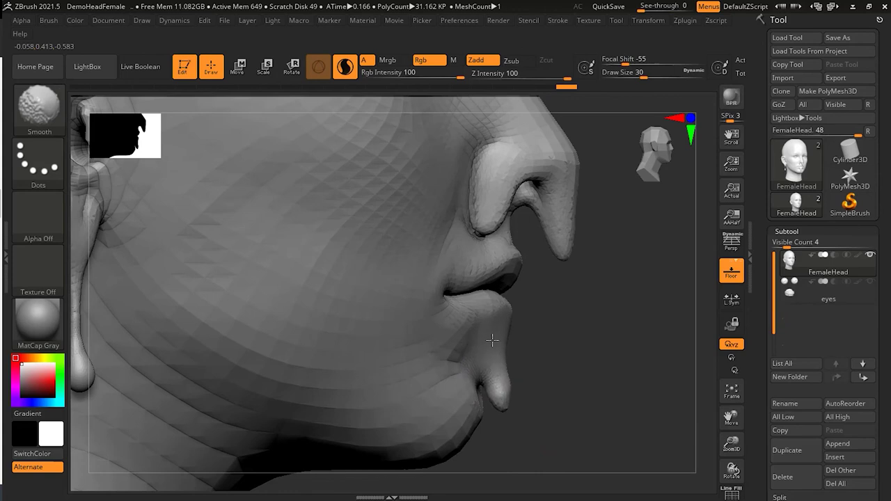
shift+drag(492, 390, 501, 375)
Pull the lower-lip spike downward with SnakeHook into a long thin strand reaching below the chin.
mouse_move(587, 394)
mouse_down()
mouse_move(515, 397)
mouse_move(514, 479)
mouse_up()
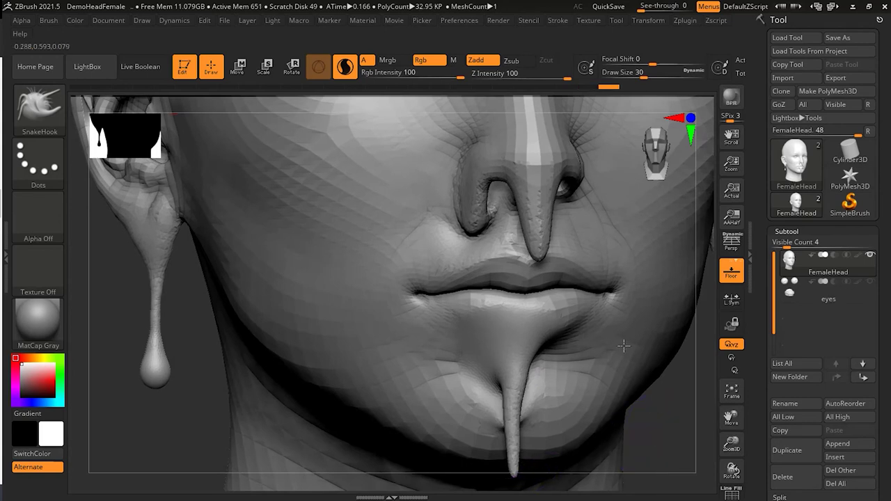
drag(624, 345, 644, 387)
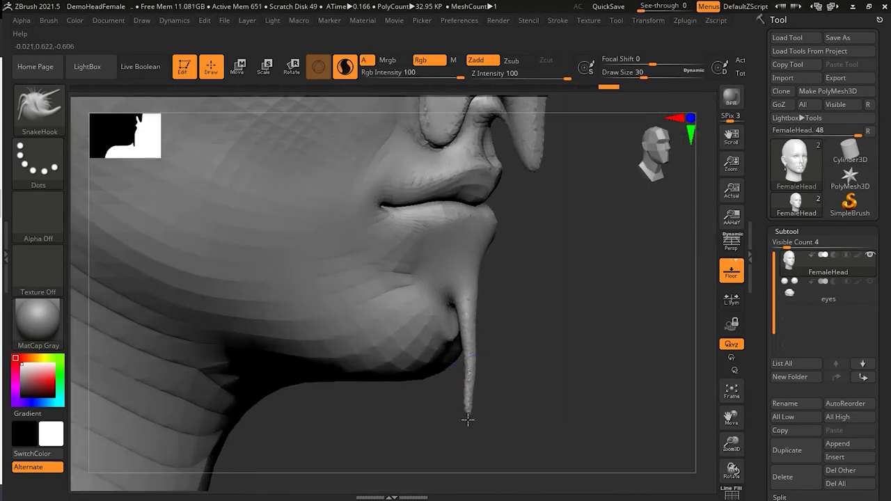
drag(468, 420, 462, 451)
Smooth the long lower-lip strand along its length and where it joins the lip.
shift+drag(477, 355, 471, 393)
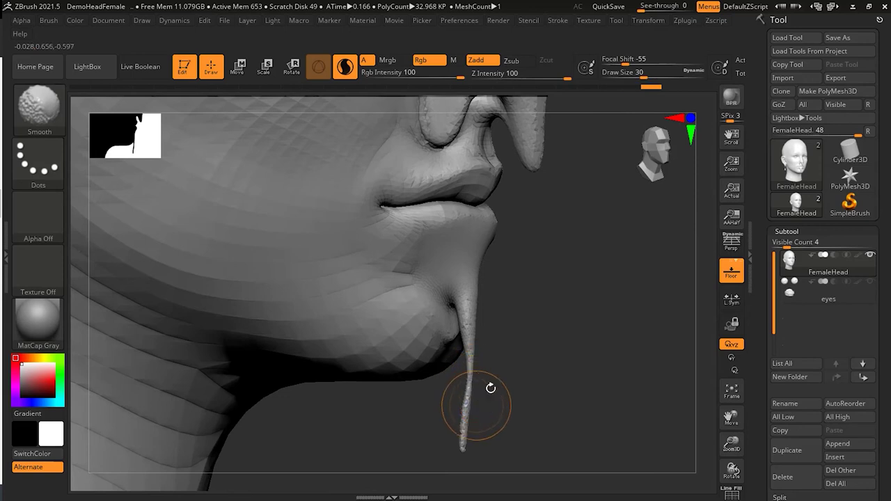
mouse_move(473, 310)
shift+mouse_down()
mouse_move(469, 328)
mouse_move(470, 318)
shift+mouse_up()
shift+drag(471, 408, 467, 417)
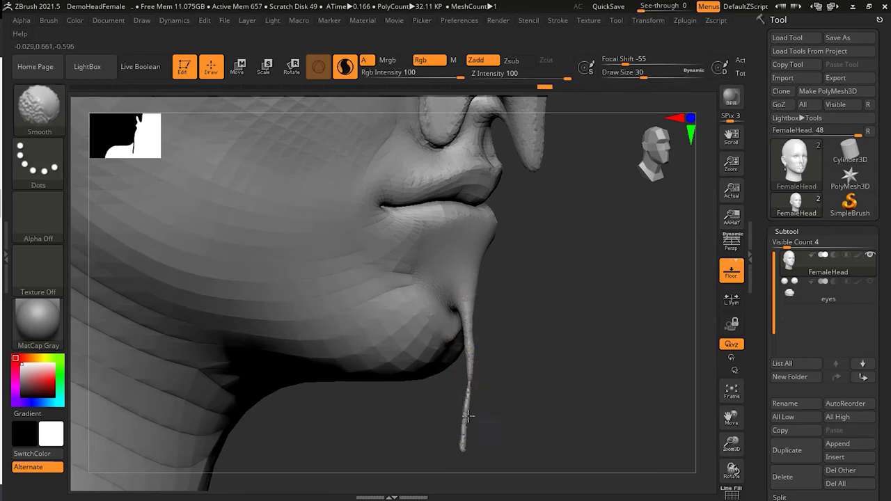
mouse_move(583, 366)
mouse_down()
mouse_move(555, 372)
mouse_move(589, 403)
mouse_up()
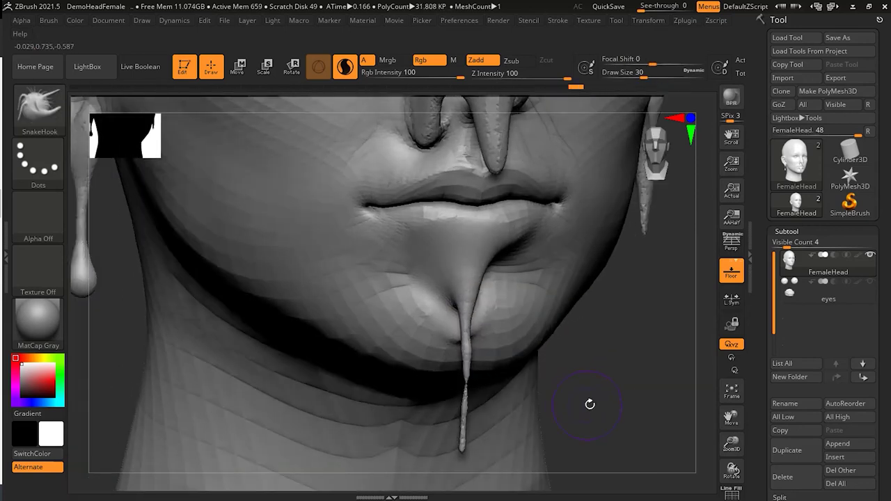
shift+drag(473, 283, 464, 295)
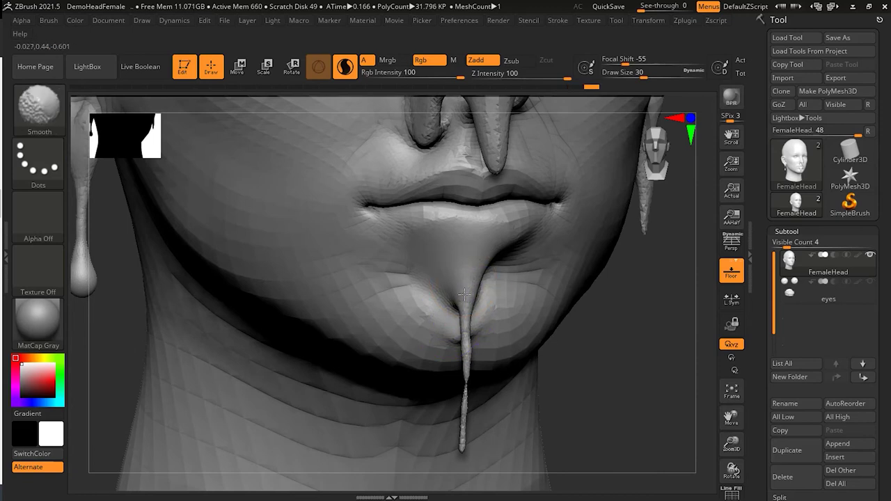
Smooth the middle of the lip strand into a droplet at chin level, detaching the end below it.
mouse_move(619, 364)
mouse_down()
mouse_move(619, 350)
mouse_move(621, 361)
mouse_up()
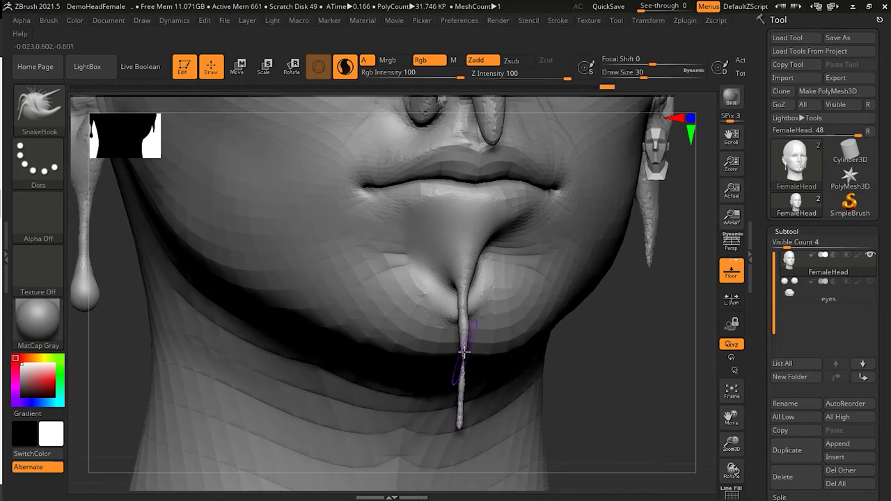
key(shift)
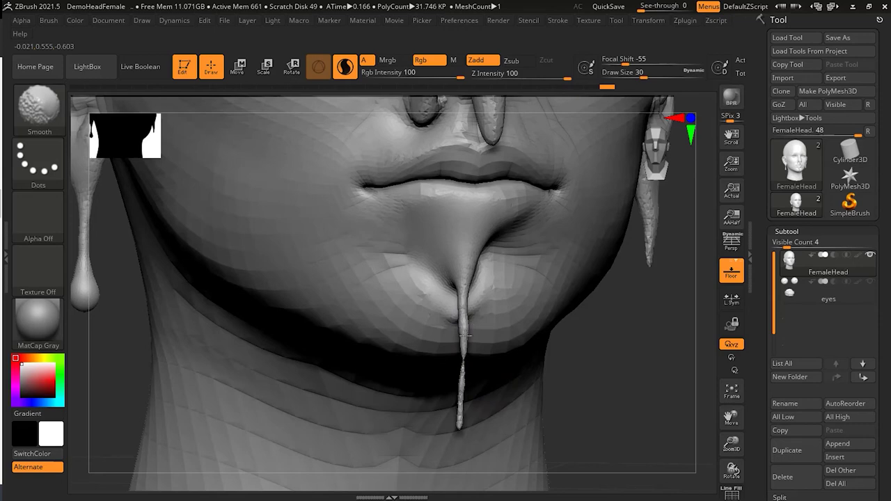
mouse_move(464, 335)
shift+mouse_down()
mouse_move(466, 353)
mouse_move(463, 327)
shift+mouse_up()
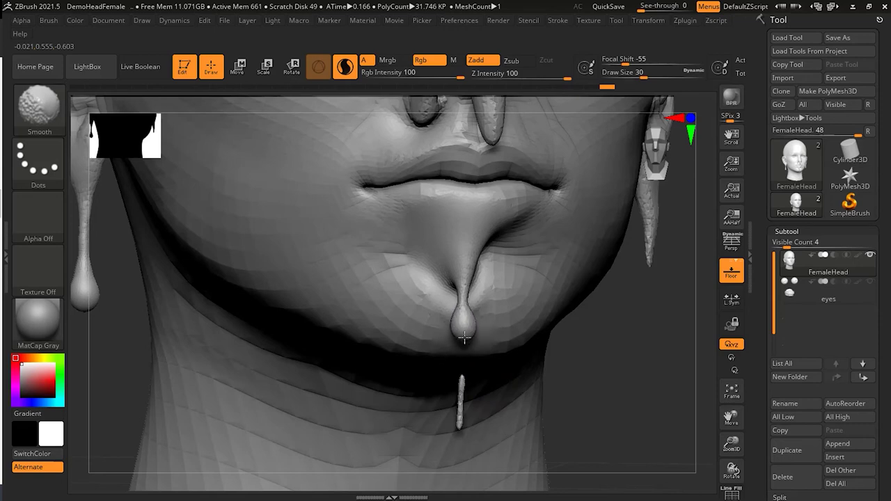
mouse_move(591, 378)
mouse_down()
mouse_move(626, 383)
mouse_move(531, 406)
mouse_up()
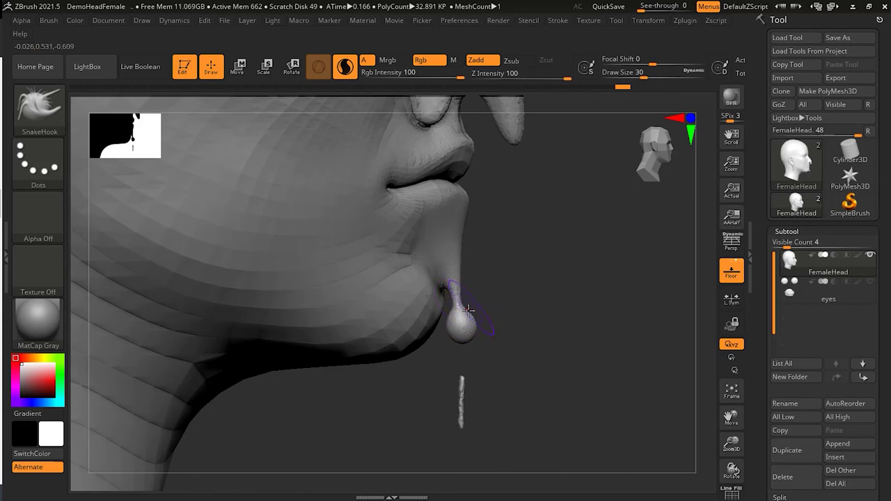
mouse_move(468, 310)
mouse_down()
mouse_move(460, 322)
mouse_move(456, 279)
mouse_up()
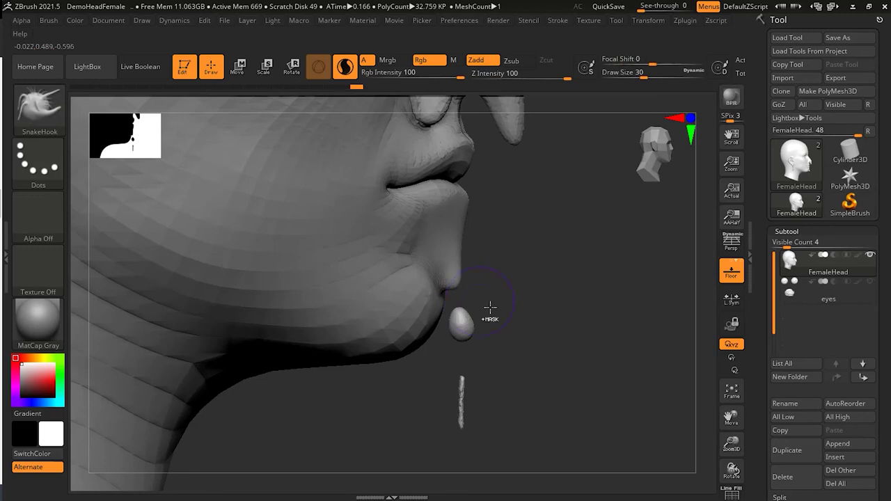
key(ctrl+z)
key(ctrl+z)
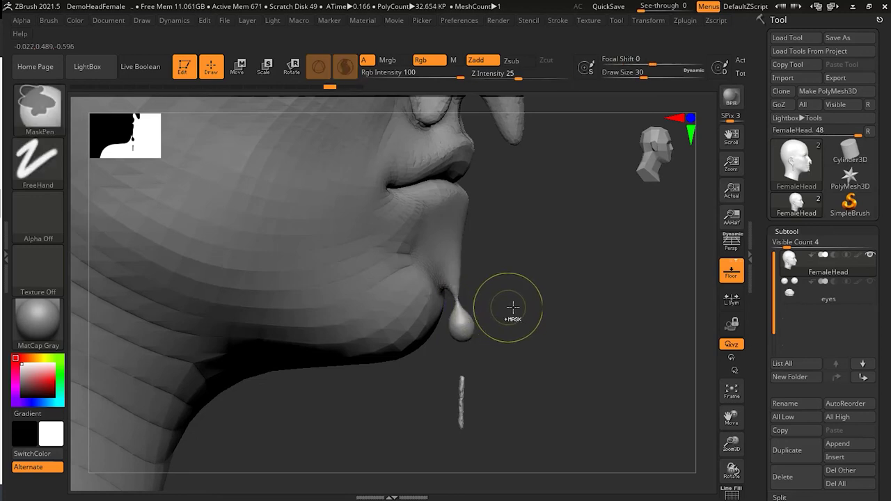
key(shift)
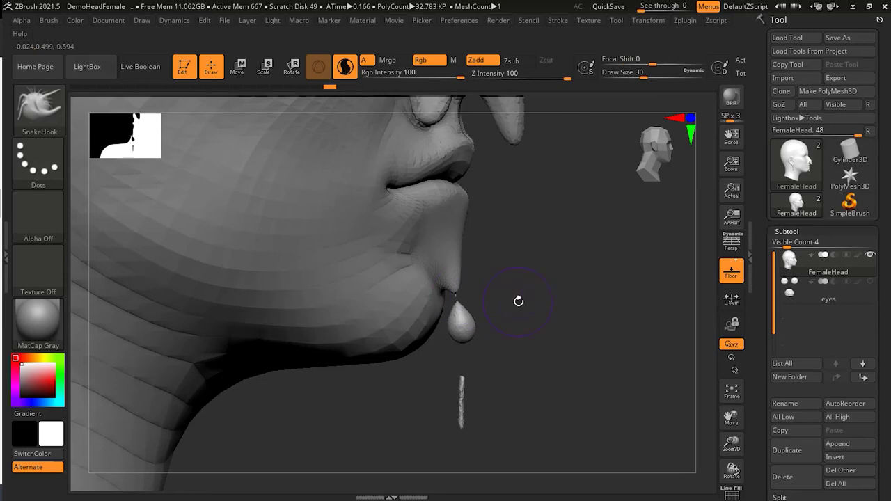
mouse_move(517, 306)
mouse_down()
mouse_move(547, 318)
mouse_move(463, 284)
mouse_up()
key(shift)
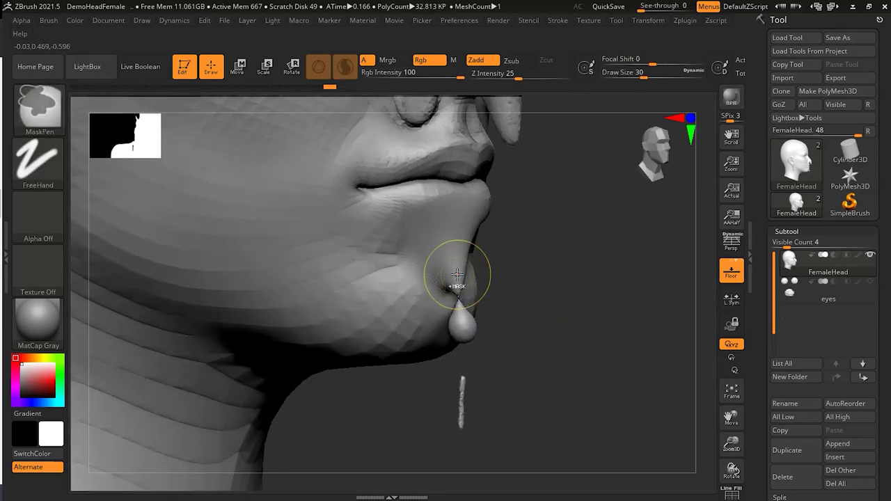
Smooth away the loose strand fragment floating below the droplet and view the head from the front.
drag(572, 358, 533, 414)
mouse_move(462, 399)
shift+mouse_down()
mouse_move(457, 382)
mouse_move(460, 418)
shift+mouse_up()
shift+drag(562, 408, 589, 404)
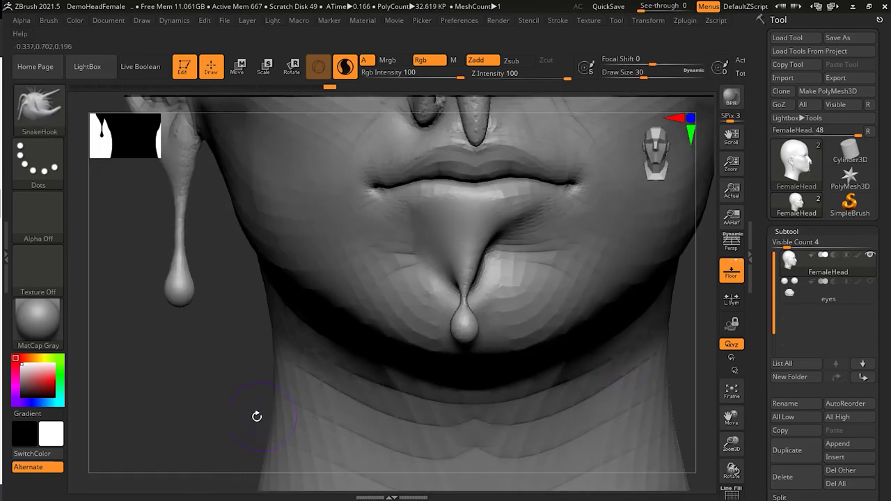
Smooth the spike on the head's left earlobe where it joins the lobe and along its upper part.
alt+drag(257, 416, 119, 412)
alt+drag(640, 354, 487, 375)
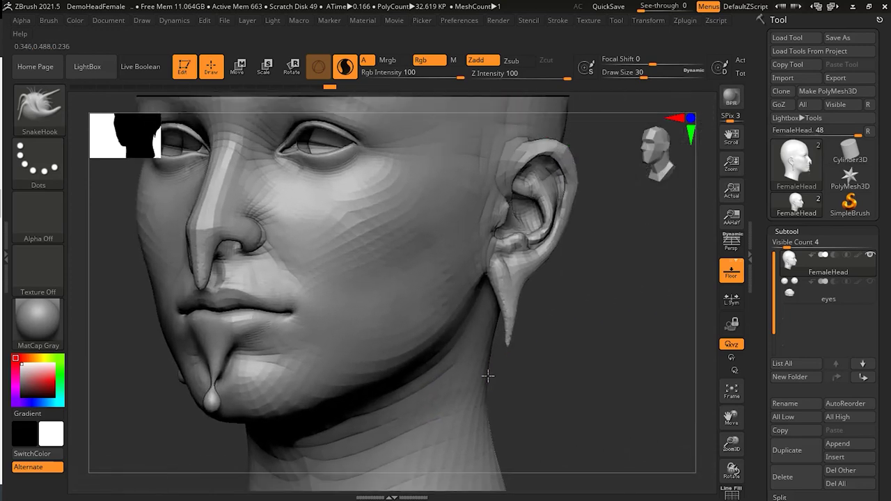
alt+drag(571, 342, 614, 337)
alt+drag(540, 372, 529, 371)
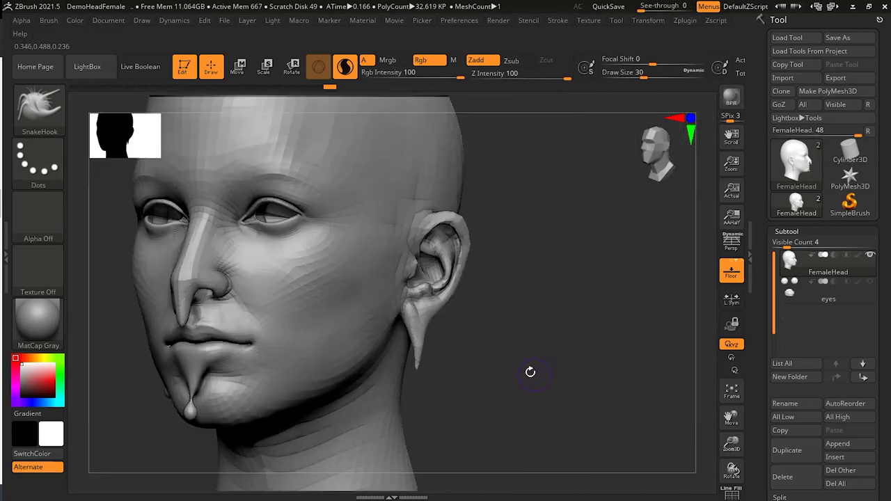
mouse_move(485, 342)
alt+mouse_down()
mouse_move(585, 327)
mouse_move(642, 304)
mouse_move(463, 348)
alt+mouse_up()
mouse_move(446, 283)
shift+mouse_down()
mouse_move(428, 291)
mouse_move(465, 277)
mouse_move(450, 263)
mouse_move(460, 273)
shift+mouse_up()
mouse_move(466, 307)
shift+mouse_down()
mouse_move(455, 310)
mouse_move(453, 286)
shift+mouse_up()
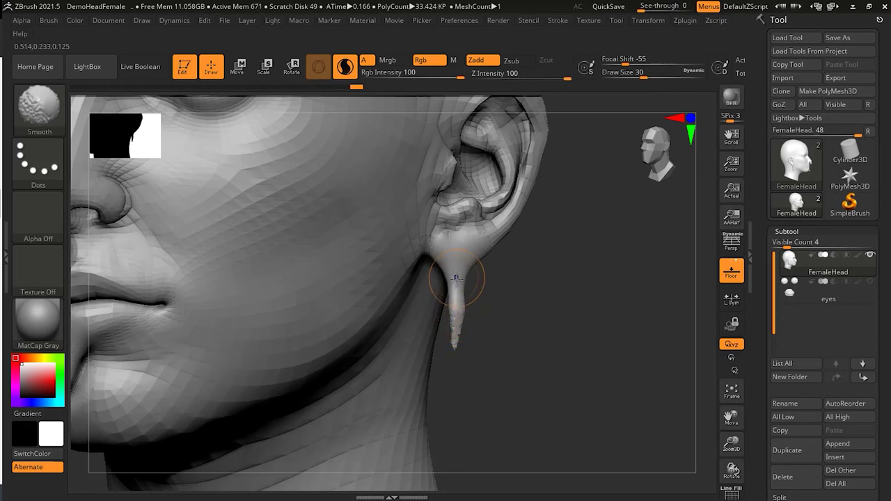
Smooth the lower end of the left earlobe's spike into a rounded hanging droplet.
shift+click(456, 329)
shift+drag(456, 328, 456, 328)
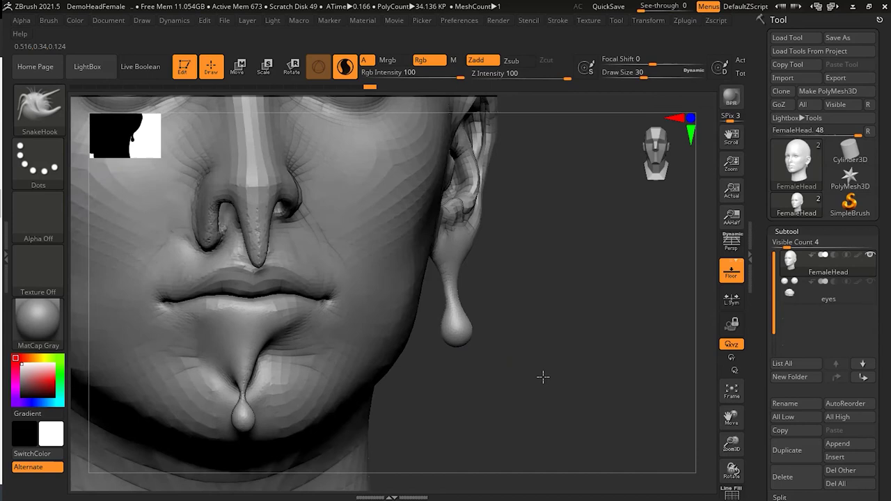
drag(543, 377, 464, 338)
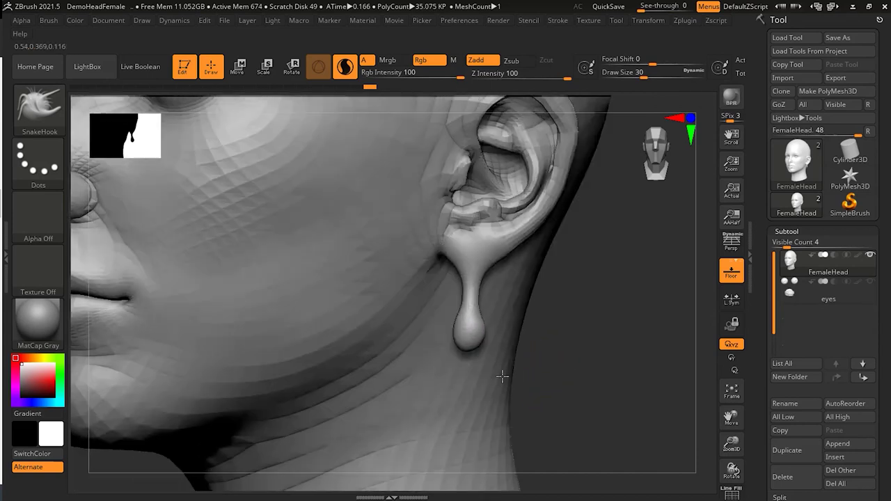
drag(497, 374, 509, 374)
Smooth the spike under the nose tip into a rounded droplet hanging from a narrow neck above the upper lip.
mouse_move(563, 377)
mouse_down()
mouse_move(452, 371)
mouse_move(559, 374)
mouse_move(556, 385)
mouse_move(567, 366)
mouse_move(493, 376)
mouse_move(651, 381)
mouse_up()
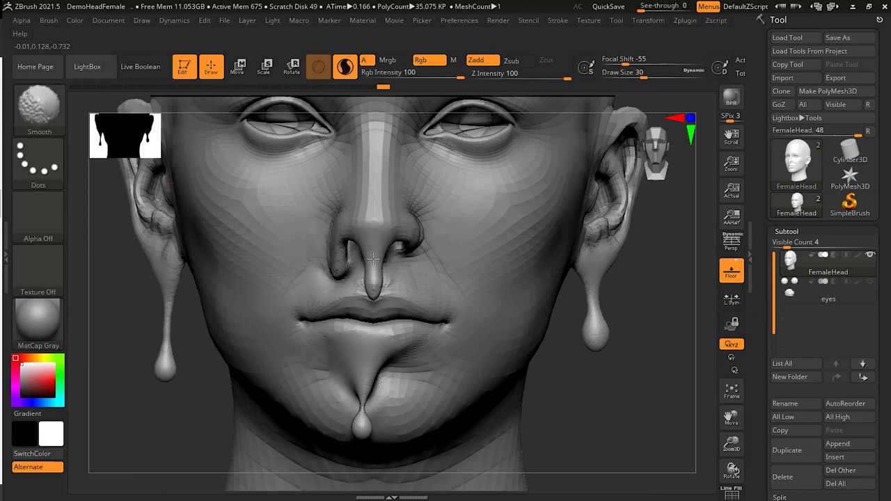
shift+drag(373, 259, 374, 277)
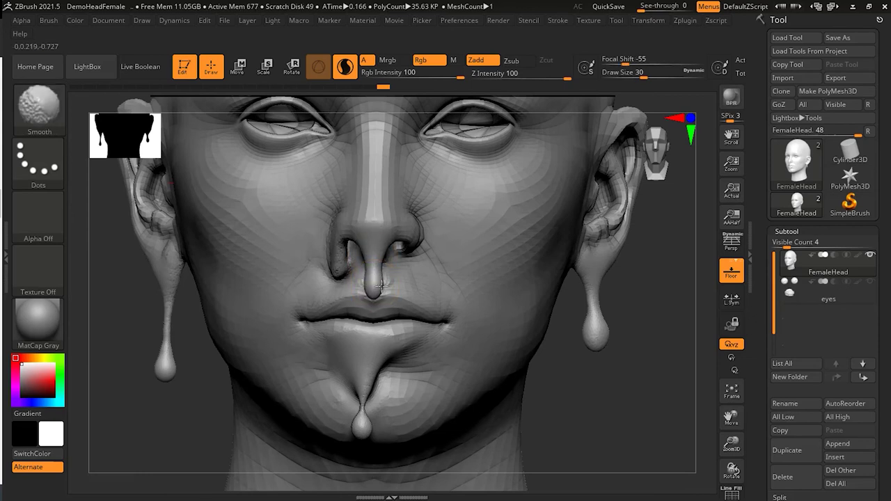
shift+drag(375, 291, 375, 294)
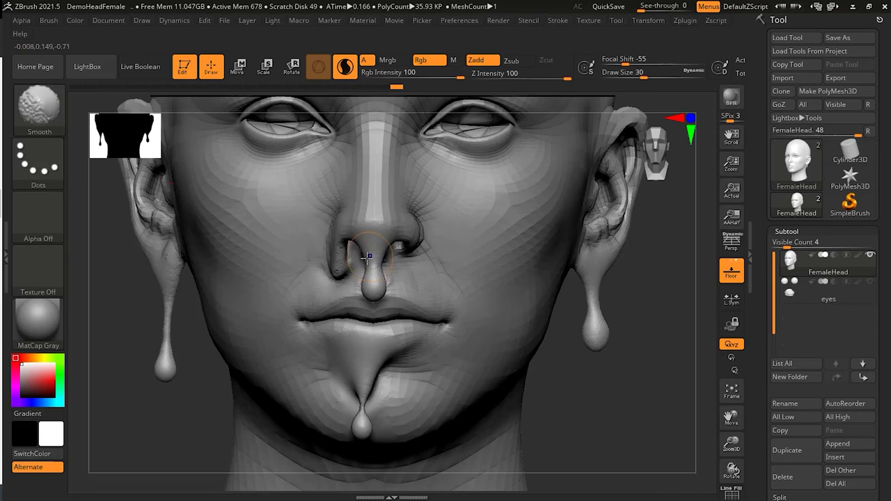
shift+drag(371, 257, 375, 288)
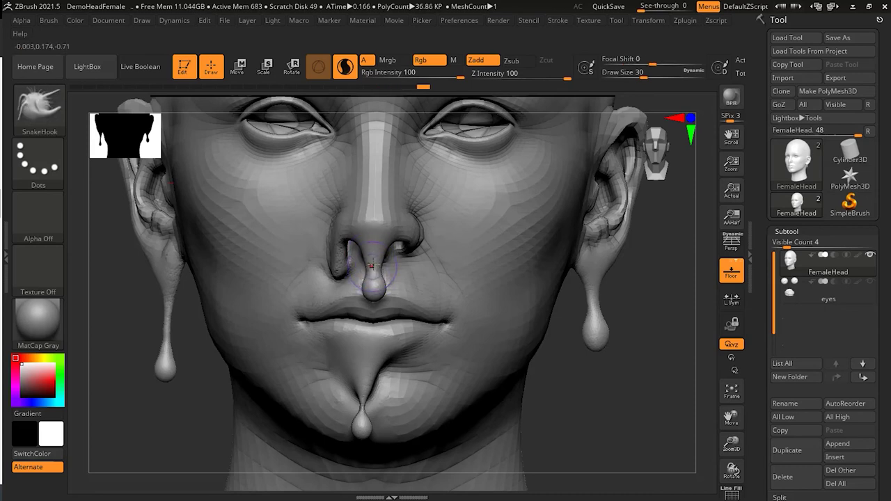
shift+drag(374, 257, 369, 243)
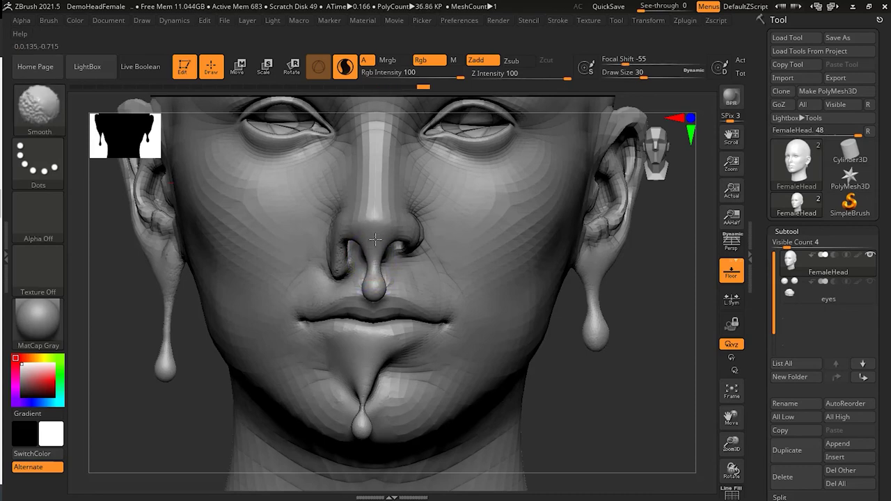
Slim the nose-tip droplet by smoothing its front surface from a side view of the face.
drag(536, 376, 640, 397)
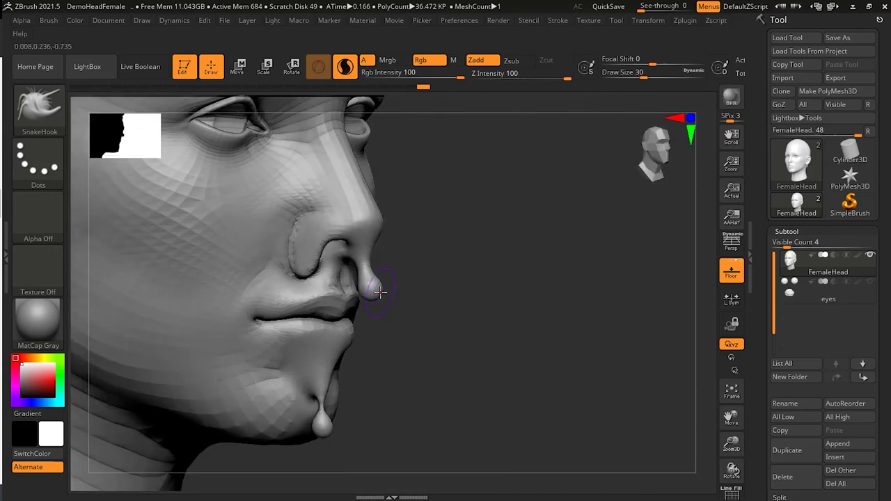
key(shift)
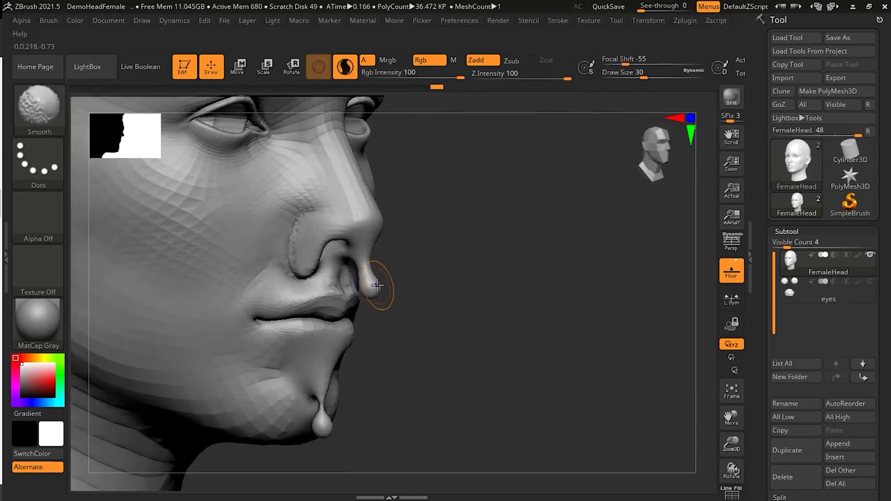
shift+drag(376, 284, 375, 291)
key(shift)
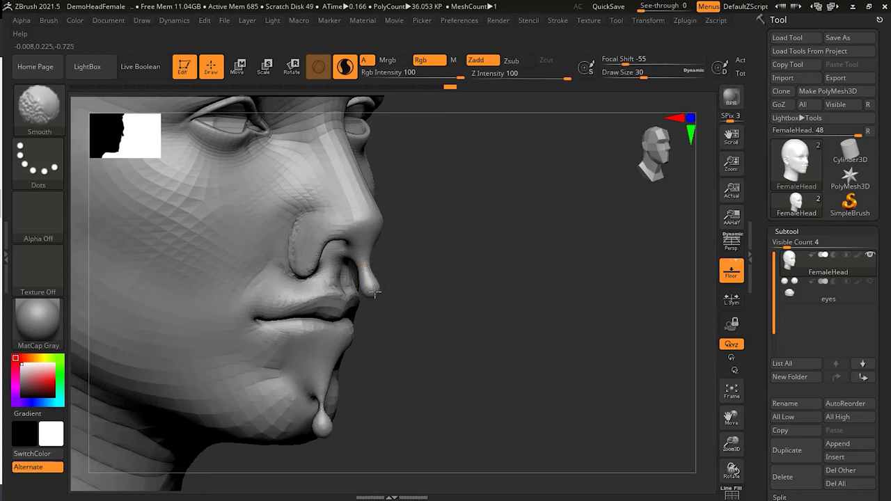
Turn on perspective and show the whole head in a three-quarter view.
drag(585, 338, 407, 378)
drag(447, 350, 605, 340)
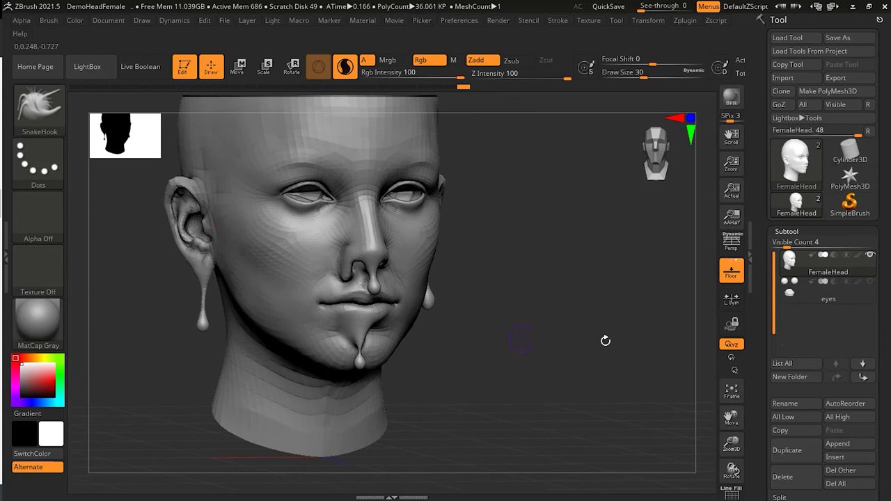
click(731, 240)
drag(494, 329, 532, 353)
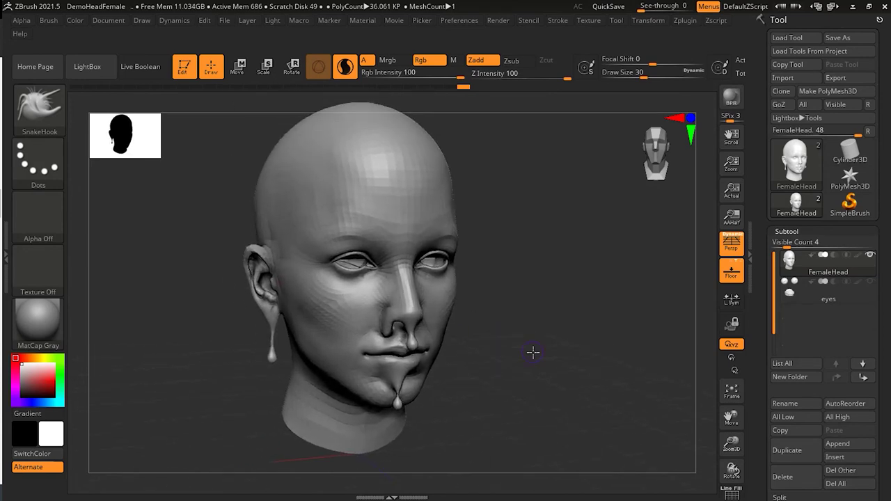